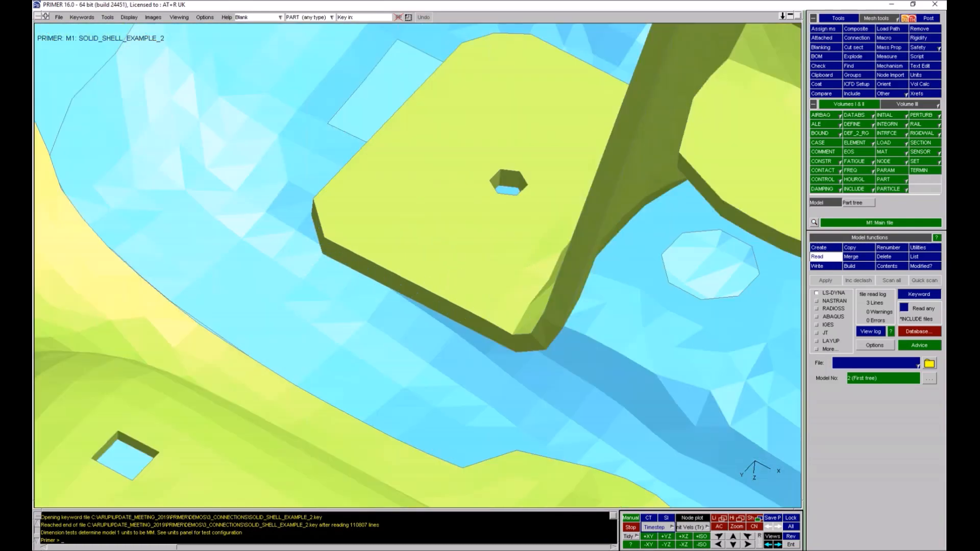
# - Start creating connections and select all visible shells and solids of the floor and bracket assembly as candidates
pyautogui.keyDown('shift'); pyautogui.moveTo(399, 267); pyautogui.dragTo(430, 314); pyautogui.keyUp('shift')
pyautogui.keyDown('shift'); pyautogui.moveTo(430, 315); pyautogui.dragTo(641, 287, button='middle'); pyautogui.keyUp('shift')
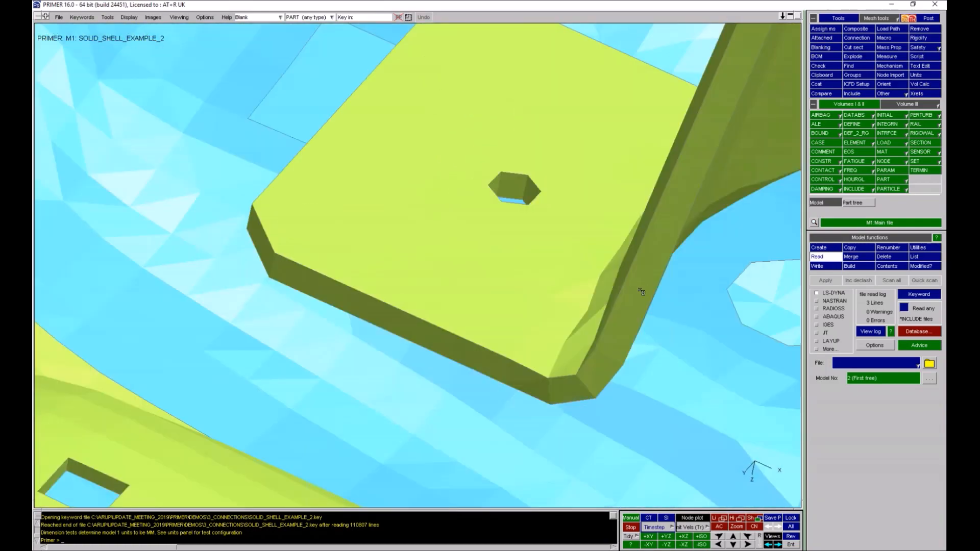
pyautogui.keyDown('shift'); pyautogui.moveTo(659, 130); pyautogui.dragTo(393, 338, button='right'); pyautogui.keyUp('shift')
pyautogui.keyDown('shift'); pyautogui.moveTo(393, 338); pyautogui.dragTo(336, 363, button='middle'); pyautogui.keyUp('shift')
pyautogui.keyDown('shift'); pyautogui.moveTo(337, 363); pyautogui.dragTo(324, 380, button='right'); pyautogui.keyUp('shift')
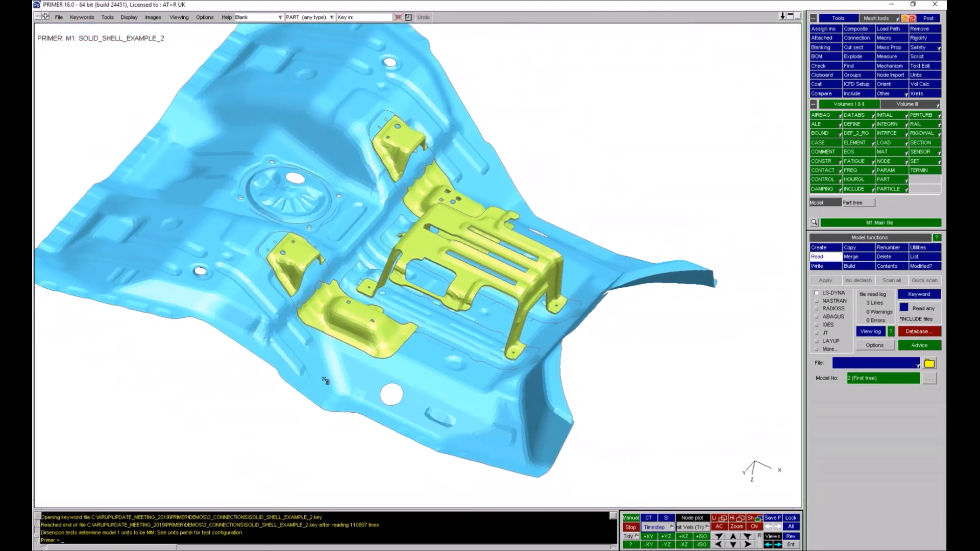
pyautogui.click(847, 39)
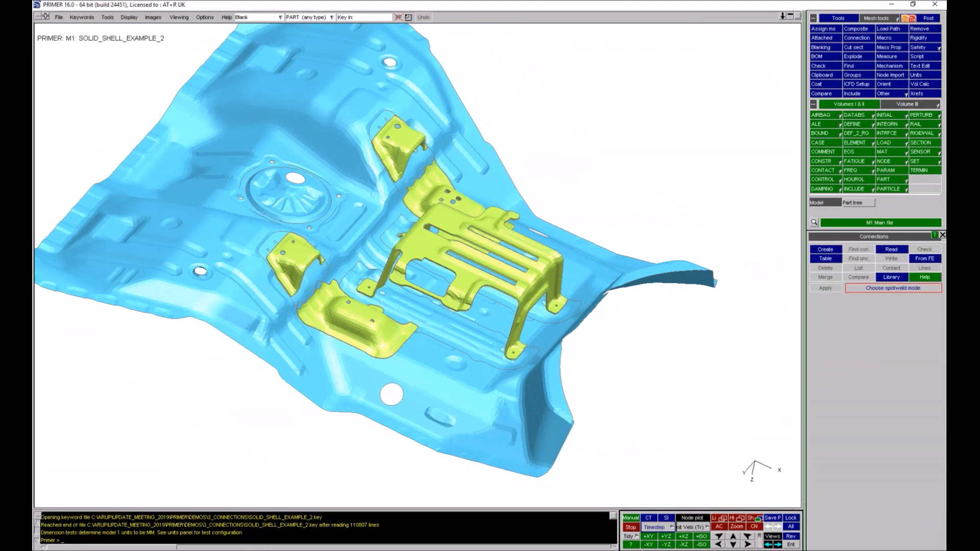
pyautogui.click(825, 250)
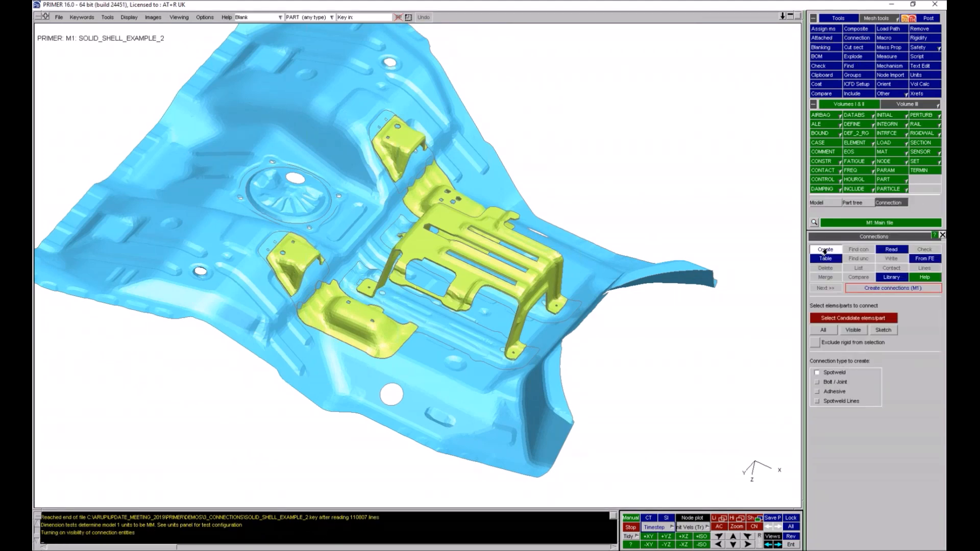
pyautogui.click(853, 330)
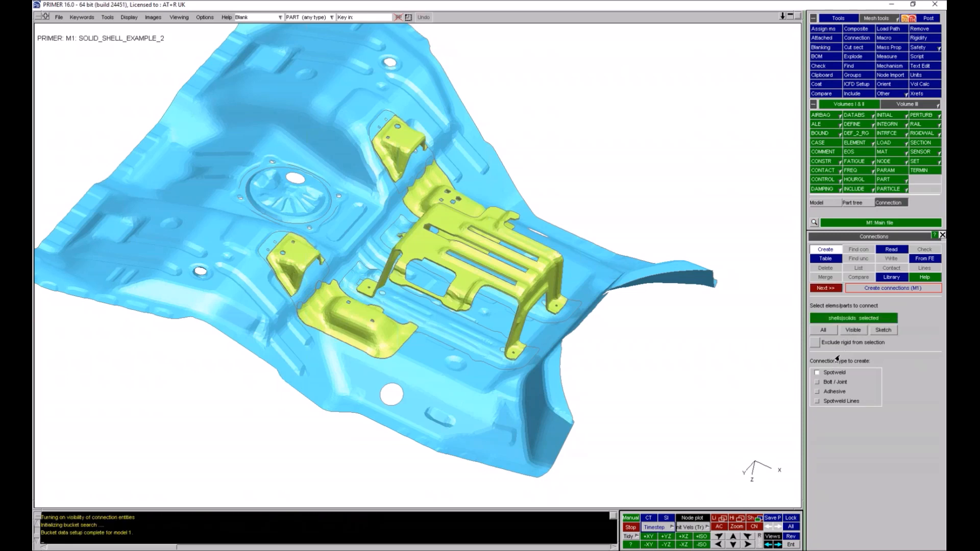
# - Read the XML connection file example.xml from the 3_CONNECTIONS folder, create its connections and dismiss the listing
pyautogui.click(891, 250)
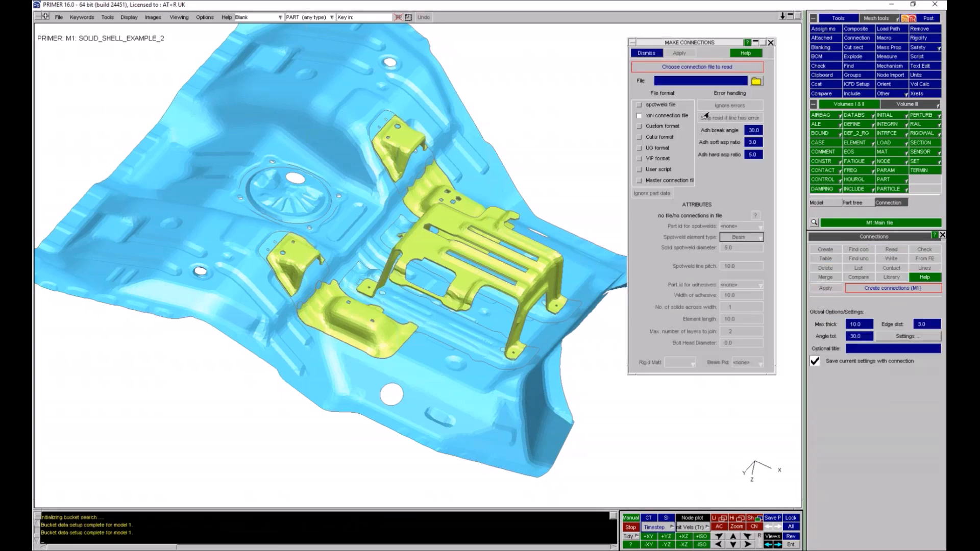
pyautogui.click(757, 81)
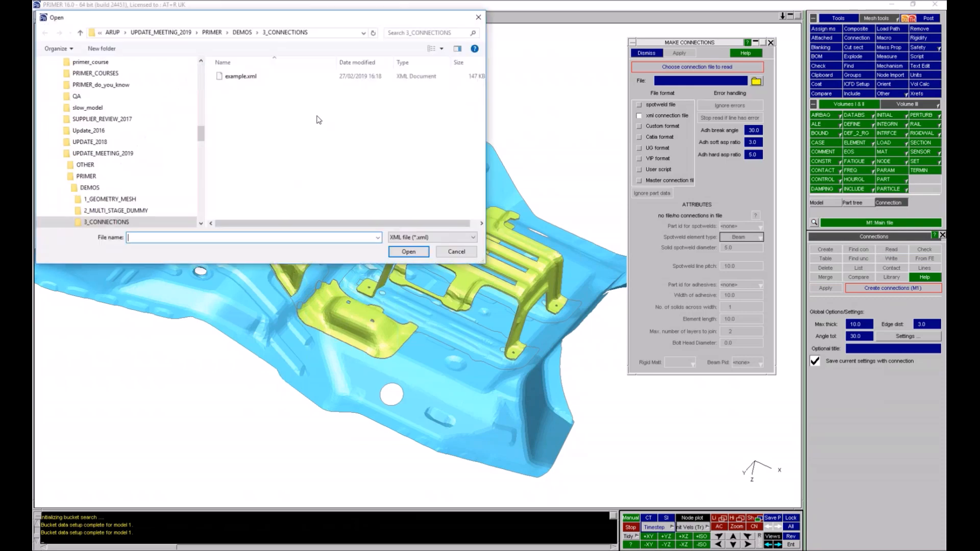
pyautogui.doubleClick(237, 77)
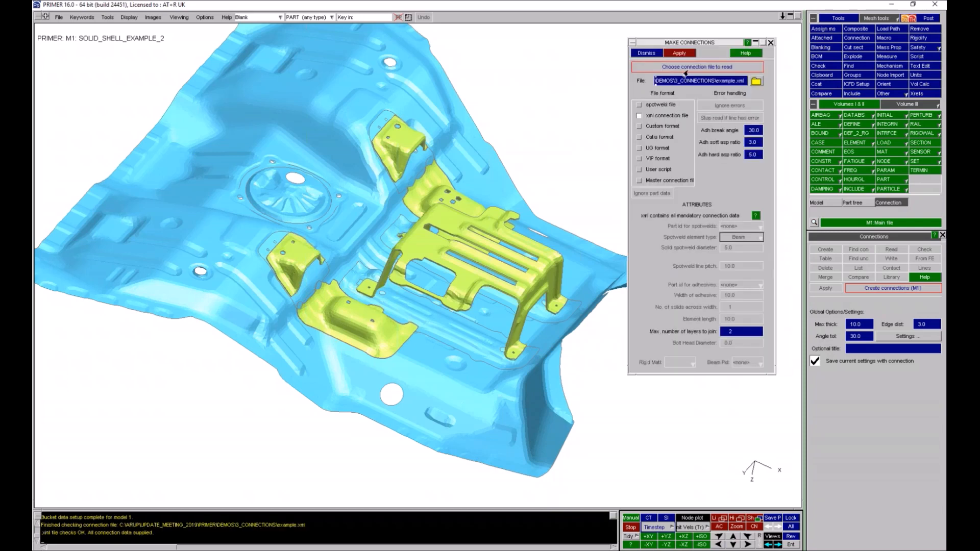
pyautogui.click(681, 53)
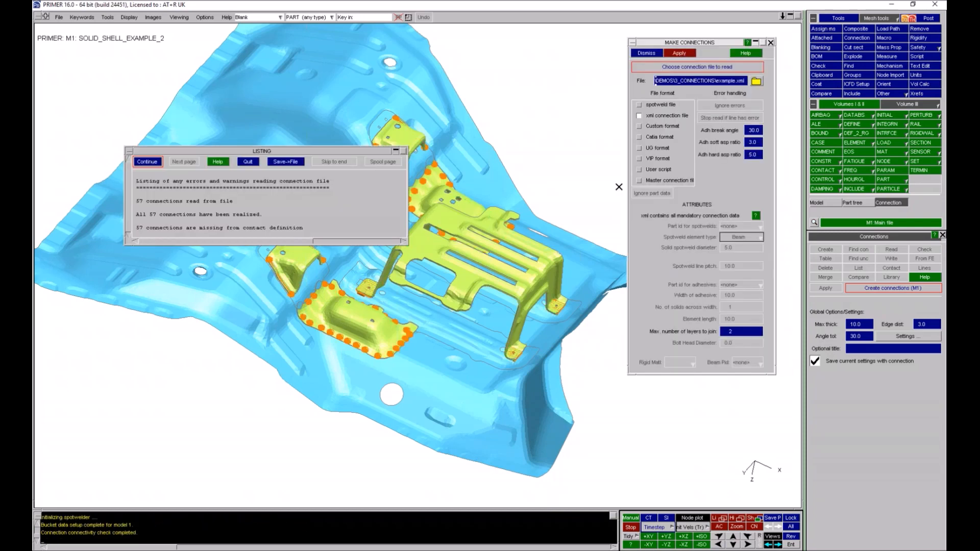
pyautogui.click(141, 162)
# - Blank the long flanged bracket and examine the spotwelds along its flange
pyautogui.scroll(5, 221, 359)
pyautogui.keyDown('shift'); pyautogui.moveTo(263, 397); pyautogui.dragTo(435, 231, button='middle'); pyautogui.keyUp('shift')
pyautogui.scroll(4, 435, 231)
pyautogui.keyDown('shift'); pyautogui.moveTo(243, 274); pyautogui.dragTo(419, 273, button='middle'); pyautogui.keyUp('shift')
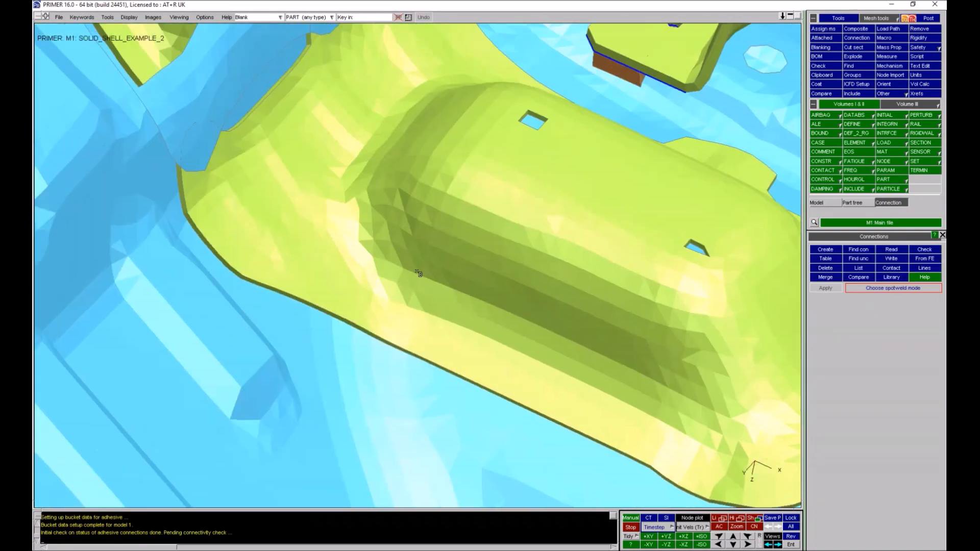
pyautogui.click(381, 270)
pyautogui.keyDown('shift'); pyautogui.moveTo(313, 348); pyautogui.dragTo(606, 232, button='right'); pyautogui.keyUp('shift')
pyautogui.keyDown('shift'); pyautogui.moveTo(609, 276); pyautogui.dragTo(572, 172, button='middle'); pyautogui.keyUp('shift')
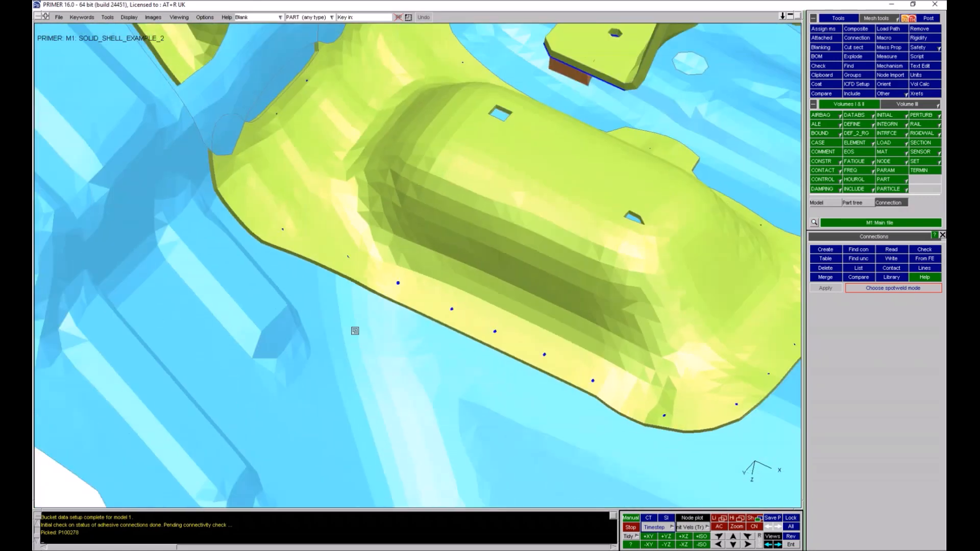
# - Blank the neighbouring smaller bracket to examine the adhesive runs beneath it, and unblank the parts
pyautogui.keyDown('shift'); pyautogui.moveTo(355, 330); pyautogui.dragTo(266, 214, button='right'); pyautogui.keyUp('shift')
pyautogui.keyDown('shift'); pyautogui.moveTo(266, 214); pyautogui.dragTo(408, 365, button='middle'); pyautogui.keyUp('shift')
pyautogui.keyDown('shift'); pyautogui.moveTo(408, 365); pyautogui.dragTo(539, 157, button='right'); pyautogui.keyUp('shift')
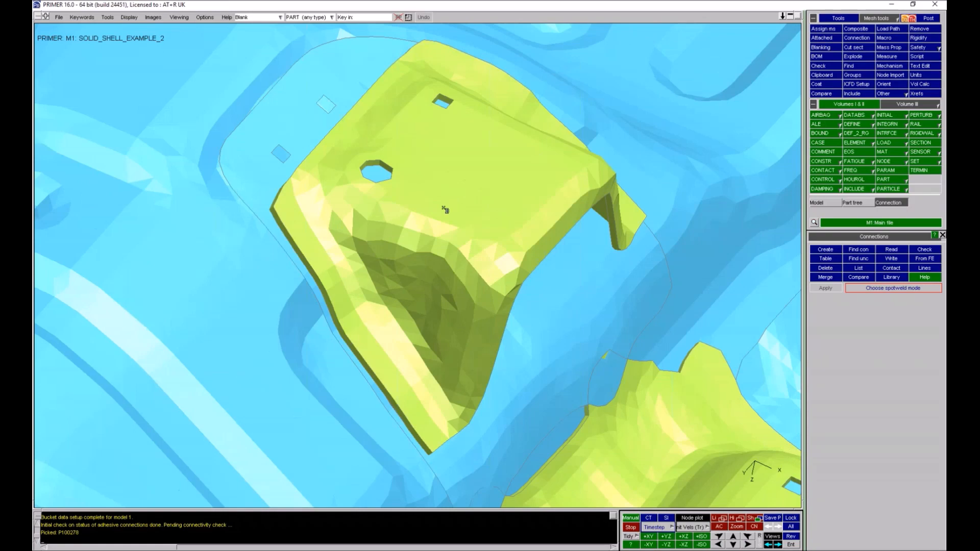
pyautogui.click(444, 208)
pyautogui.keyDown('shift'); pyautogui.moveTo(442, 300); pyautogui.dragTo(429, 287); pyautogui.keyUp('shift')
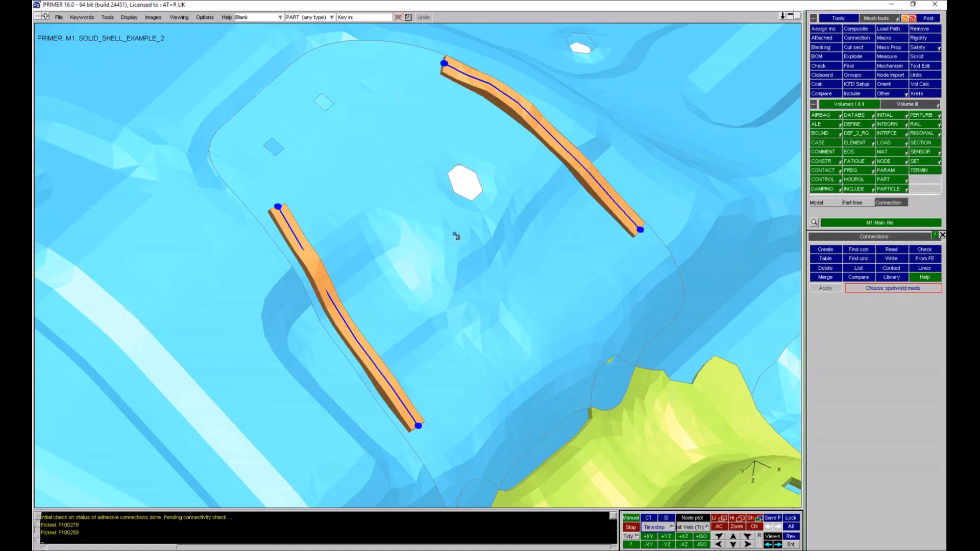
pyautogui.press('u')
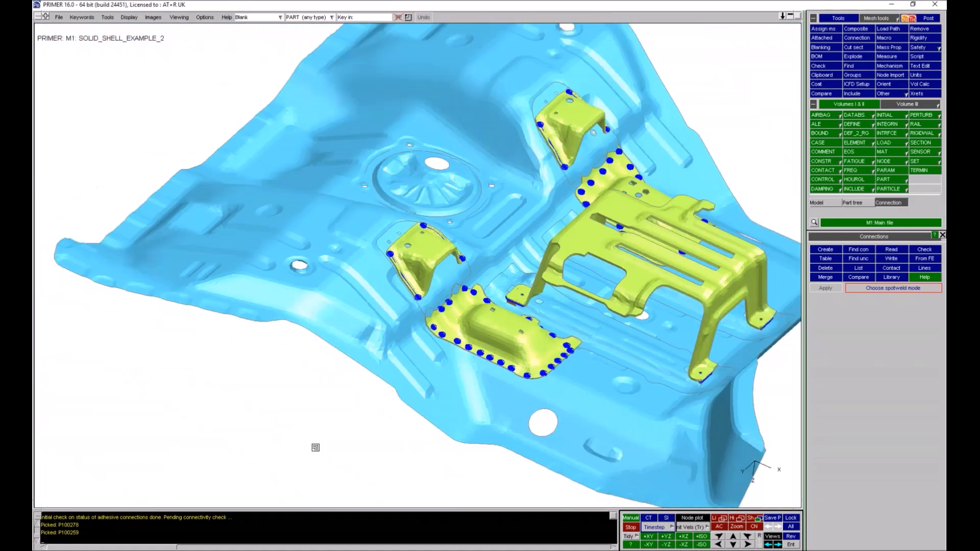
pyautogui.keyDown('shift'); pyautogui.moveTo(315, 447); pyautogui.dragTo(432, 423, button='right'); pyautogui.keyUp('shift')
pyautogui.keyDown('shift'); pyautogui.moveTo(431, 422); pyautogui.dragTo(389, 422, button='middle'); pyautogui.keyUp('shift')
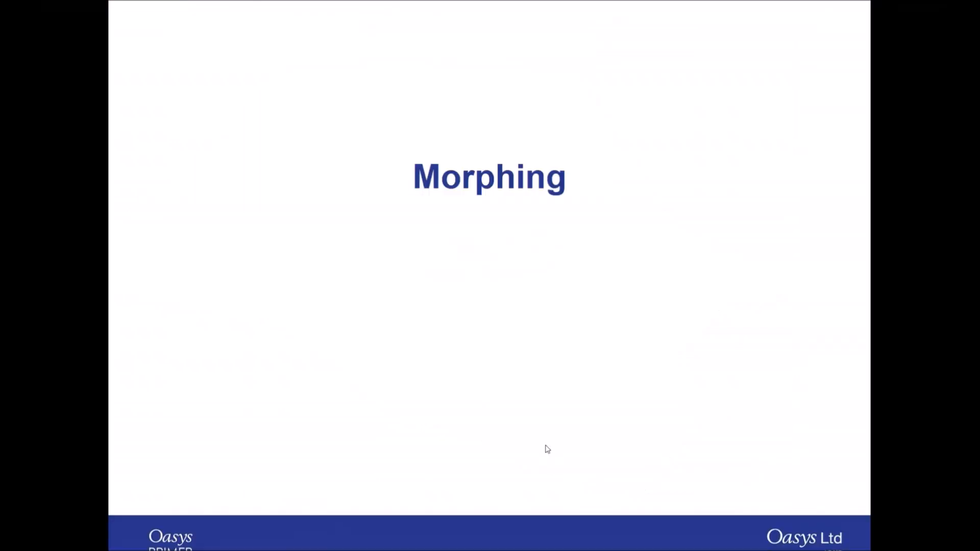
pyautogui.click(582, 339)
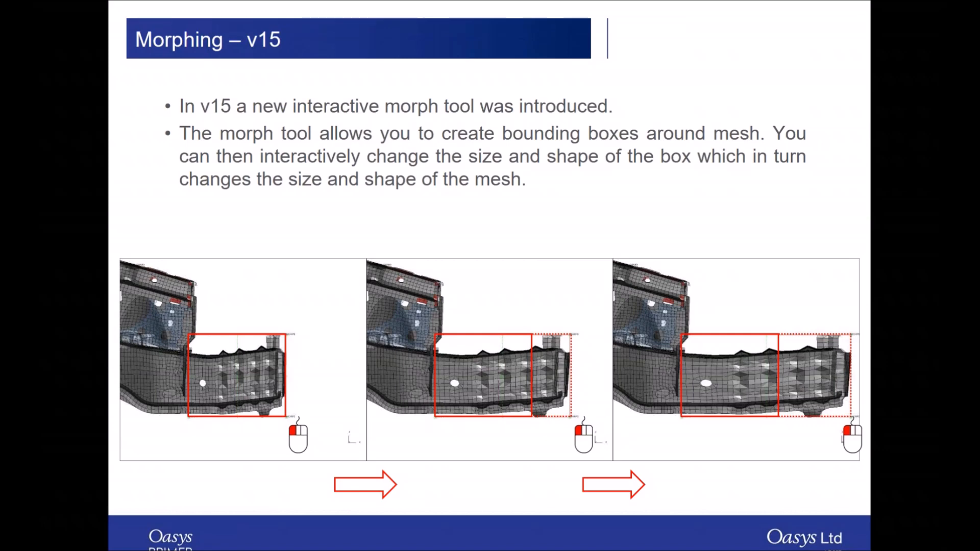
pyautogui.press('Right')
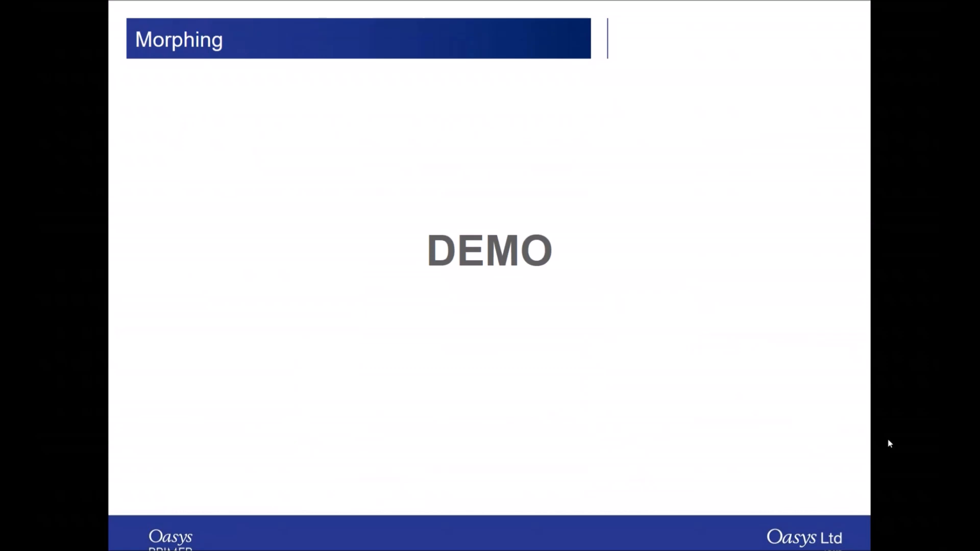
# - Switch to PRIMER with the two-cube mesh model and open the mesh morphing tool
pyautogui.hotkey('alt', 'Tab')
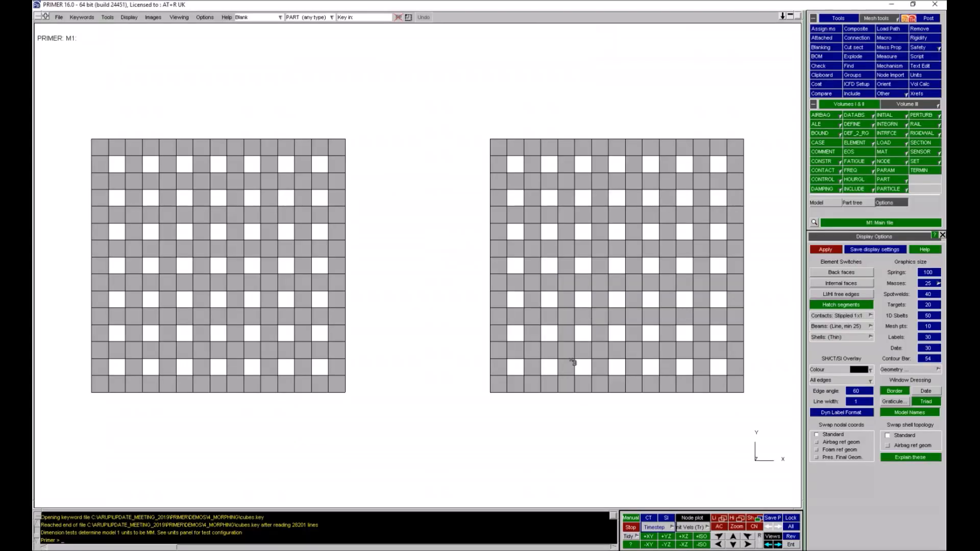
pyautogui.keyDown('shift'); pyautogui.moveTo(574, 369); pyautogui.dragTo(648, 316); pyautogui.keyUp('shift')
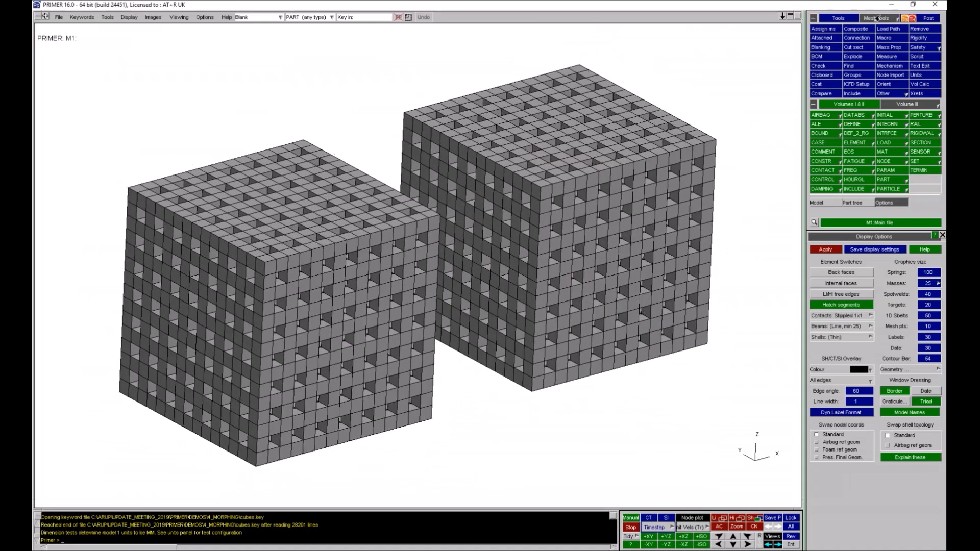
pyautogui.click(878, 18)
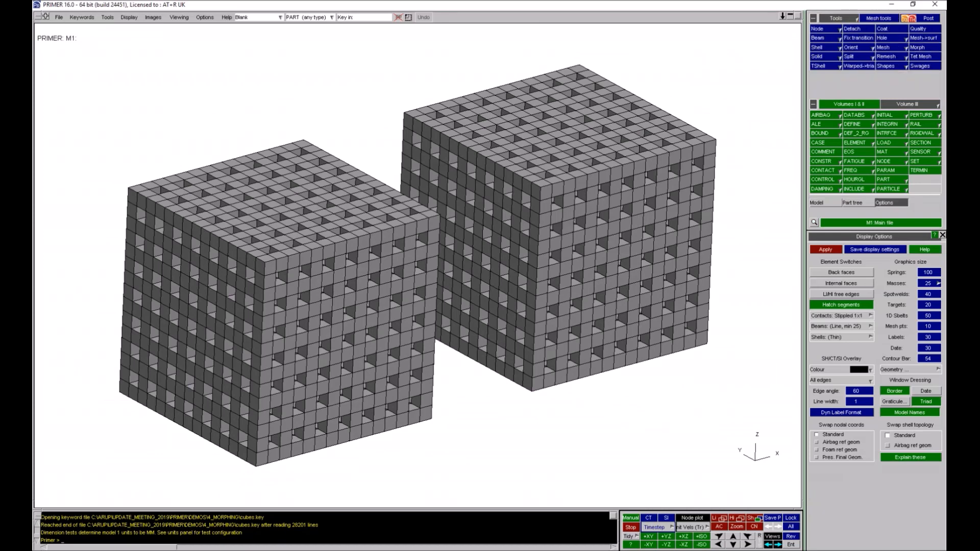
pyautogui.click(917, 47)
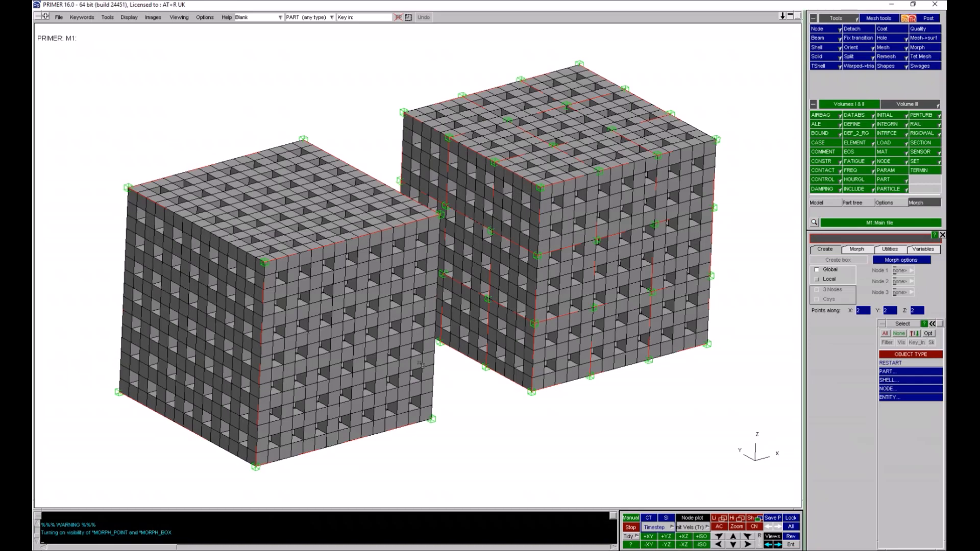
# - Set up interactive morphing with free movement direction and enable edge and face handles as well as points
pyautogui.keyDown('shift'); pyautogui.moveTo(323, 463); pyautogui.dragTo(252, 380); pyautogui.keyUp('shift')
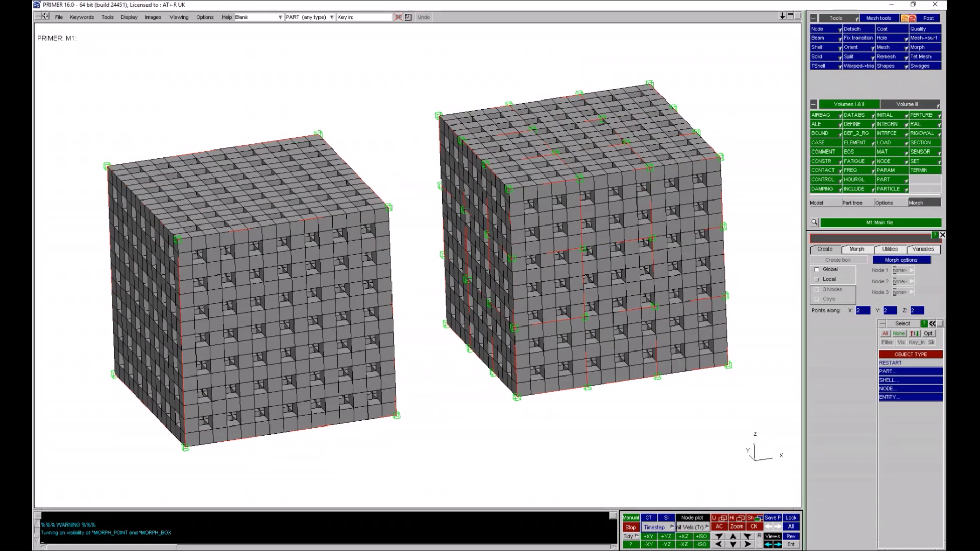
pyautogui.click(863, 252)
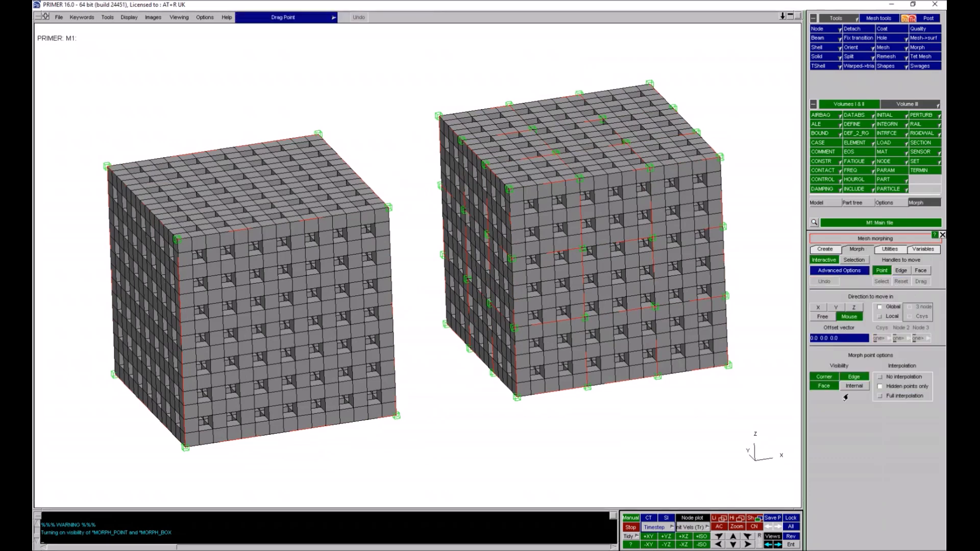
pyautogui.click(822, 316)
pyautogui.click(901, 271)
pyautogui.click(919, 270)
# - Distort the single-box cube by moving its front top corner and edge, and pull the subdivided cube's front top corner upward
pyautogui.moveTo(178, 239)
pyautogui.mouseDown()
pyautogui.moveTo(134, 186)
pyautogui.moveTo(127, 105)
pyautogui.moveTo(215, 249)
pyautogui.moveTo(182, 253)
pyautogui.mouseUp()
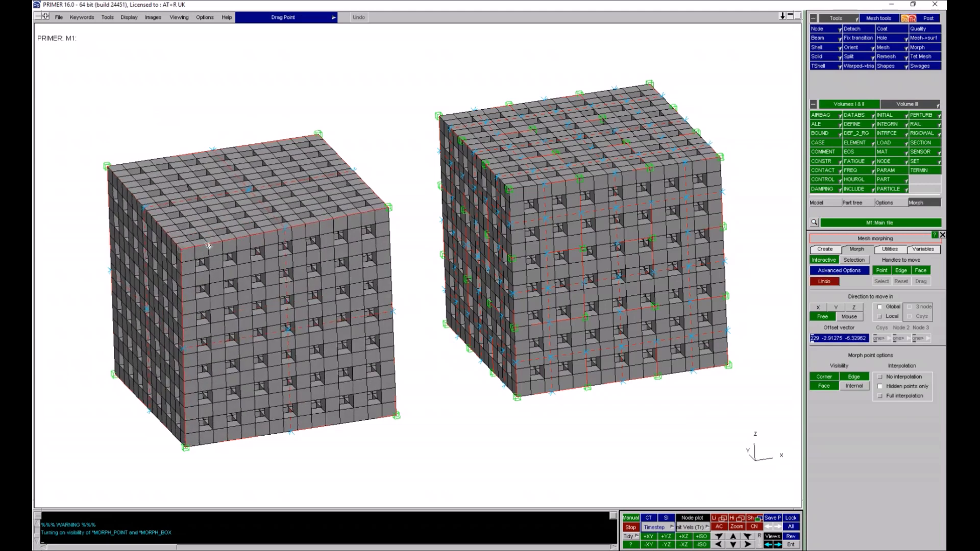
pyautogui.moveTo(287, 226); pyautogui.dragTo(255, 175)
pyautogui.moveTo(192, 232); pyautogui.dragTo(106, 152)
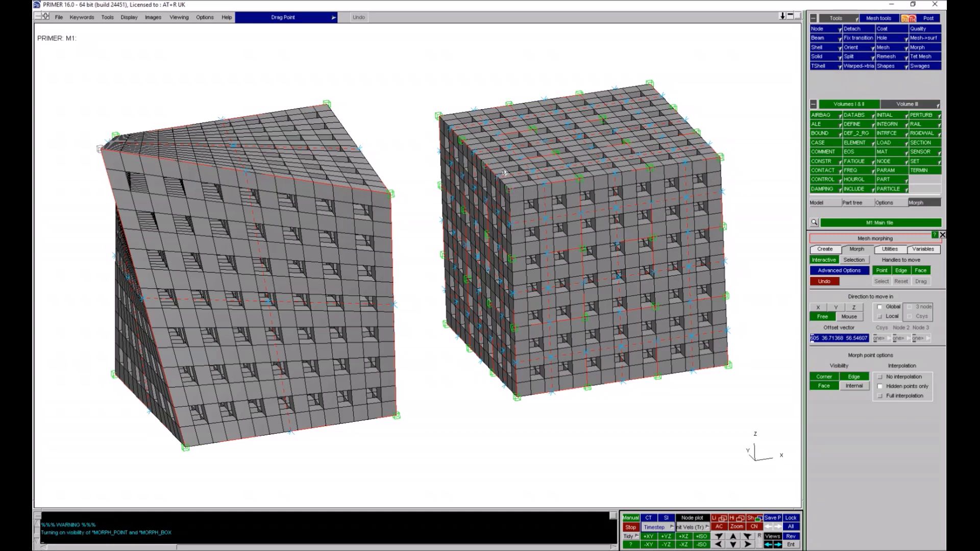
pyautogui.moveTo(513, 192); pyautogui.dragTo(502, 121)
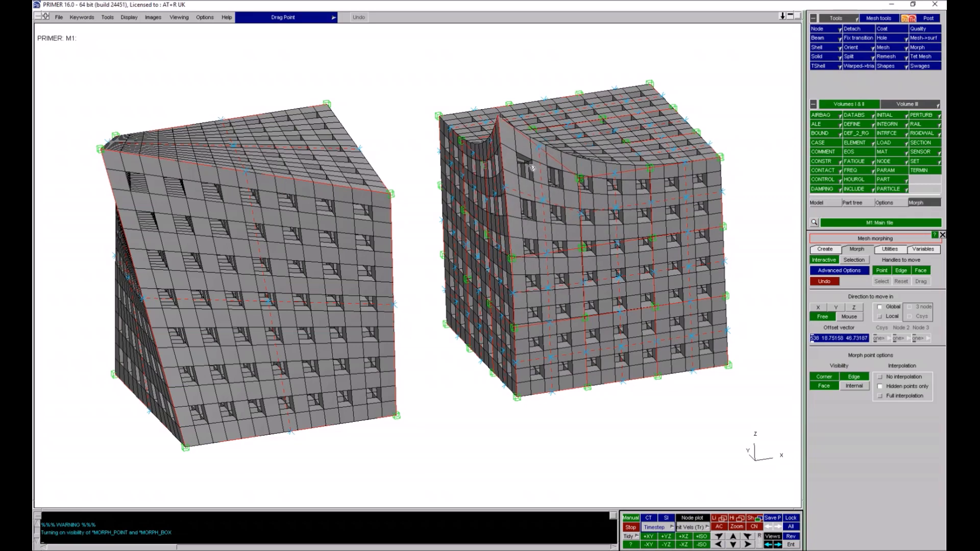
# - Examine the curved mesh of the subdivided cube from the front and raise the middle face of its top side
pyautogui.keyDown('shift'); pyautogui.moveTo(572, 294); pyautogui.dragTo(515, 236); pyautogui.keyUp('shift')
pyautogui.keyDown('shift'); pyautogui.moveTo(514, 240); pyautogui.dragTo(589, 226, button='right'); pyautogui.keyUp('shift')
pyautogui.keyDown('shift'); pyautogui.moveTo(589, 226); pyautogui.dragTo(528, 264, button='middle'); pyautogui.keyUp('shift')
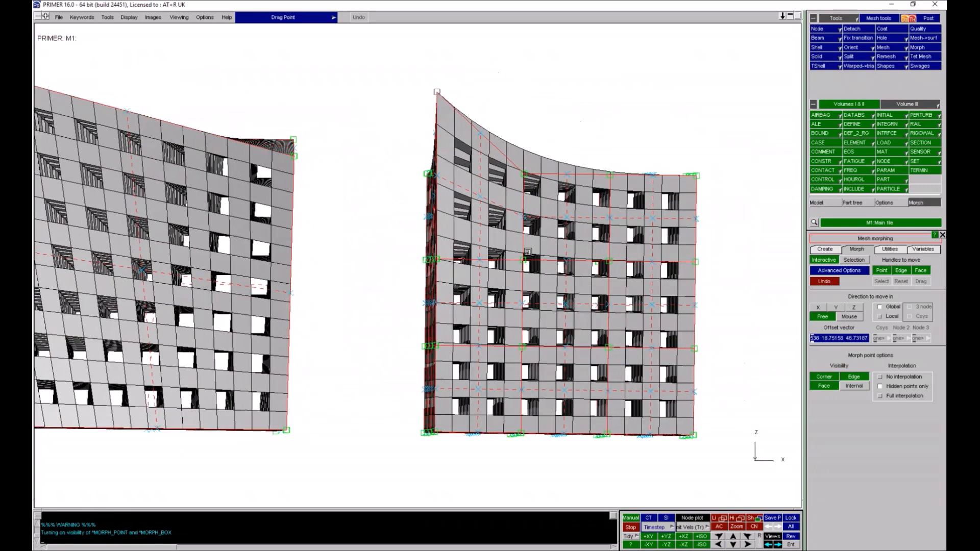
pyautogui.keyDown('shift'); pyautogui.moveTo(528, 263); pyautogui.dragTo(542, 236, button='right'); pyautogui.keyUp('shift')
pyautogui.keyDown('shift'); pyautogui.moveTo(536, 234); pyautogui.dragTo(505, 232); pyautogui.keyUp('shift')
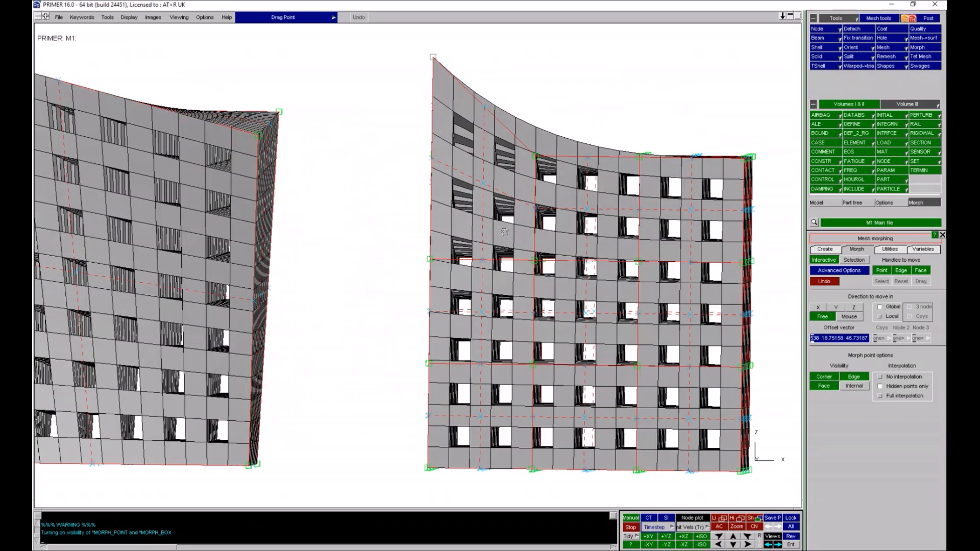
pyautogui.keyDown('shift'); pyautogui.moveTo(563, 207); pyautogui.dragTo(532, 242, button='right'); pyautogui.keyUp('shift')
pyautogui.keyDown('shift'); pyautogui.moveTo(532, 242); pyautogui.dragTo(578, 240, button='middle'); pyautogui.keyUp('shift')
pyautogui.keyDown('shift'); pyautogui.moveTo(578, 240); pyautogui.dragTo(523, 303, button='right'); pyautogui.keyUp('shift')
pyautogui.keyDown('shift'); pyautogui.moveTo(522, 302); pyautogui.dragTo(560, 305, button='middle'); pyautogui.keyUp('shift')
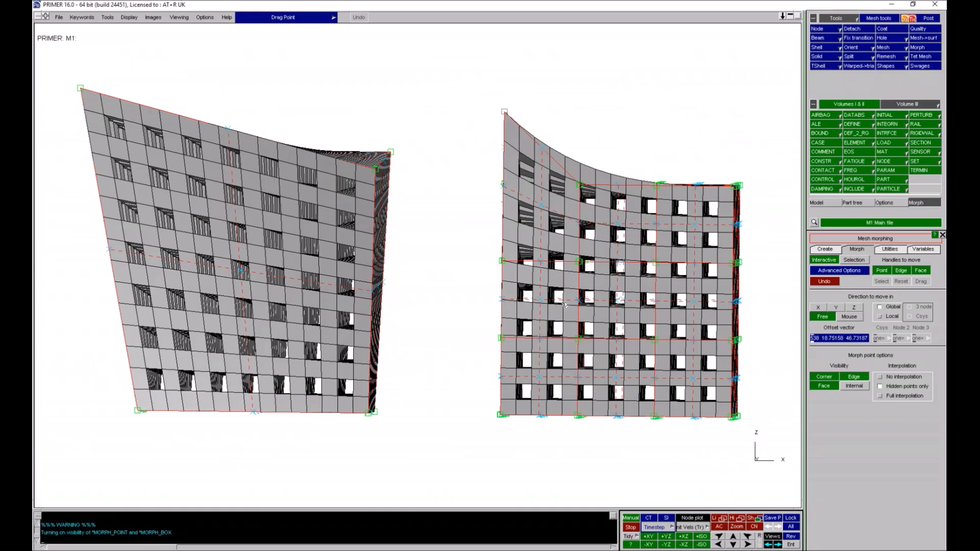
pyautogui.keyDown('shift'); pyautogui.moveTo(570, 234); pyautogui.dragTo(582, 213); pyautogui.keyUp('shift')
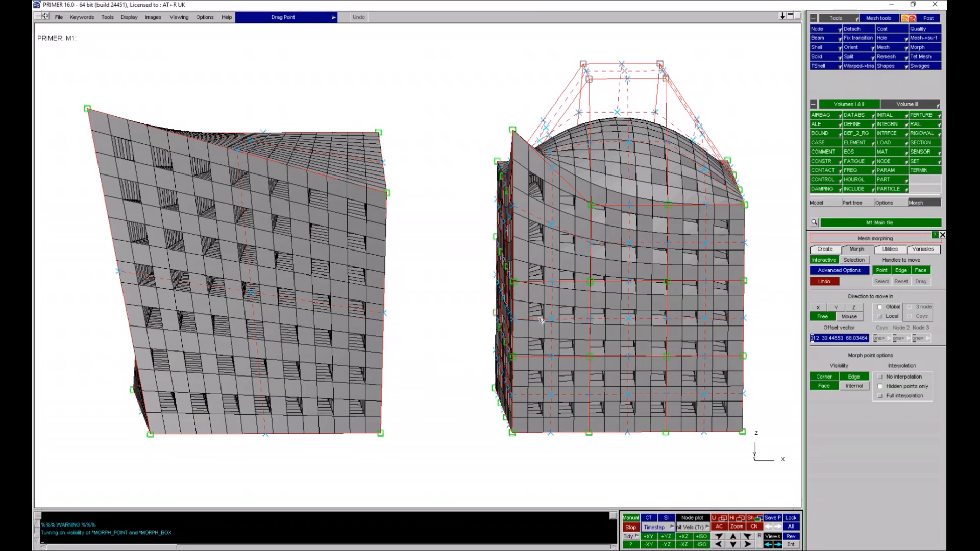
# - Turn on full interpolation and pull the subdivided cube's front top corner down and inward
pyautogui.click(879, 396)
pyautogui.moveTo(513, 130); pyautogui.dragTo(553, 249)
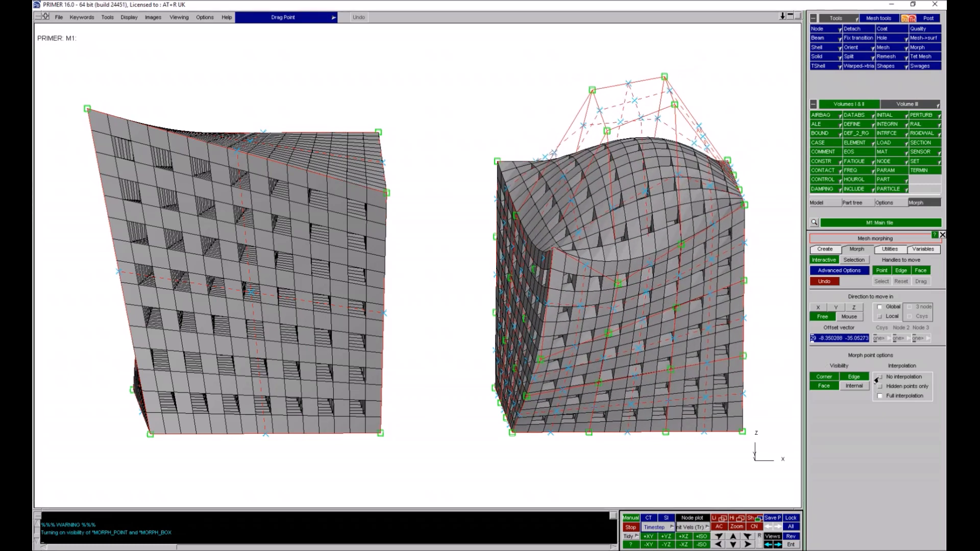
# - Restrict interpolation to hidden points only and reshape the subdivided cube by lowering its front top edge and pulling its side edge outward
pyautogui.moveTo(603, 274); pyautogui.dragTo(598, 297)
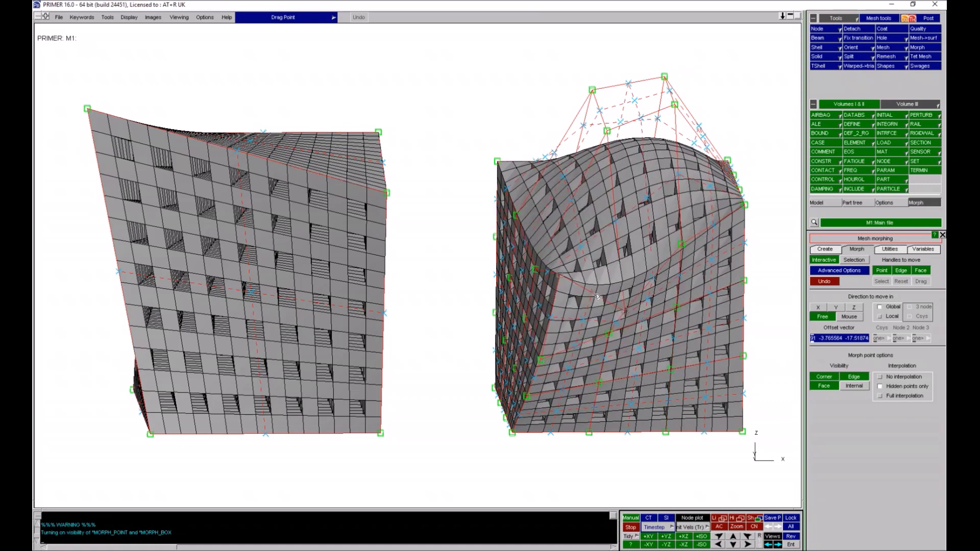
pyautogui.moveTo(527, 245); pyautogui.dragTo(486, 225)
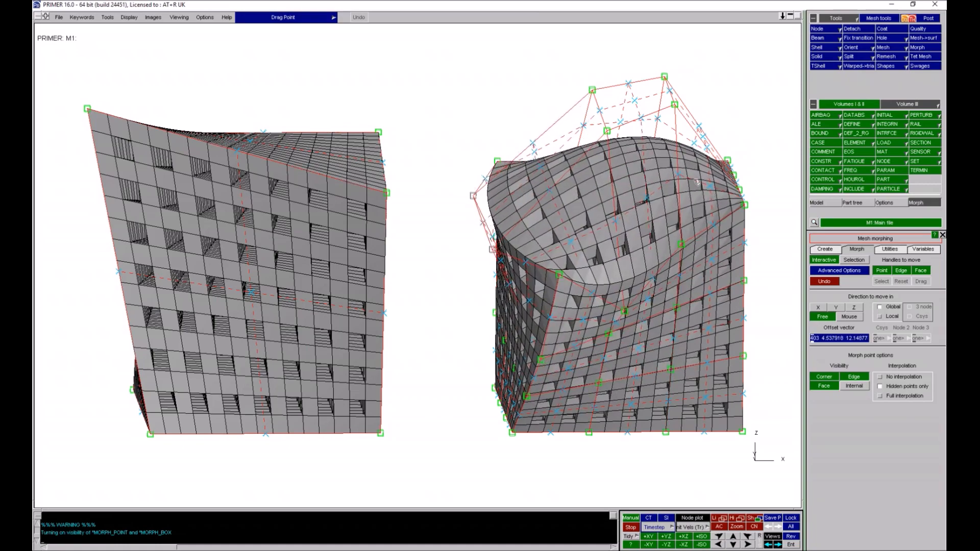
pyautogui.keyDown('shift'); pyautogui.moveTo(697, 182); pyautogui.dragTo(640, 267, button='right'); pyautogui.keyUp('shift')
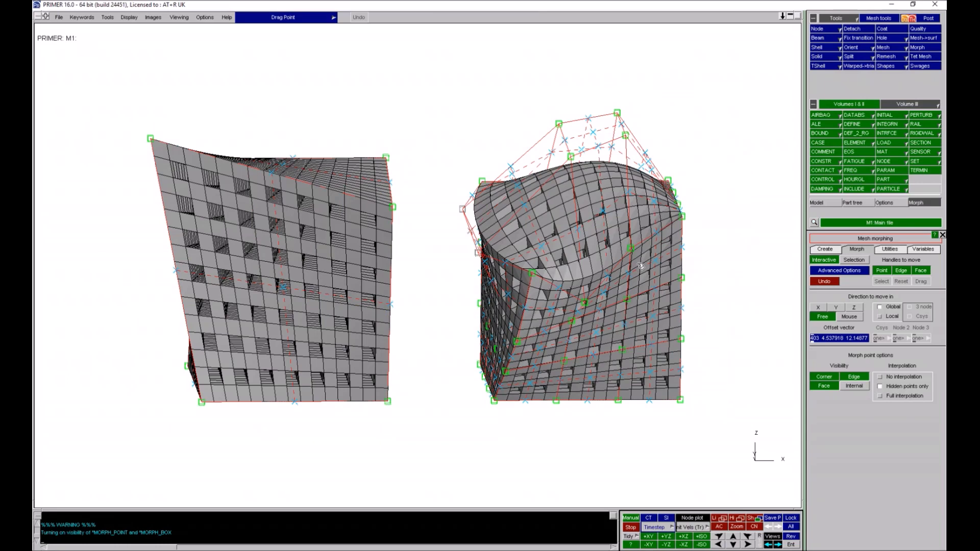
pyautogui.click(531, 550)
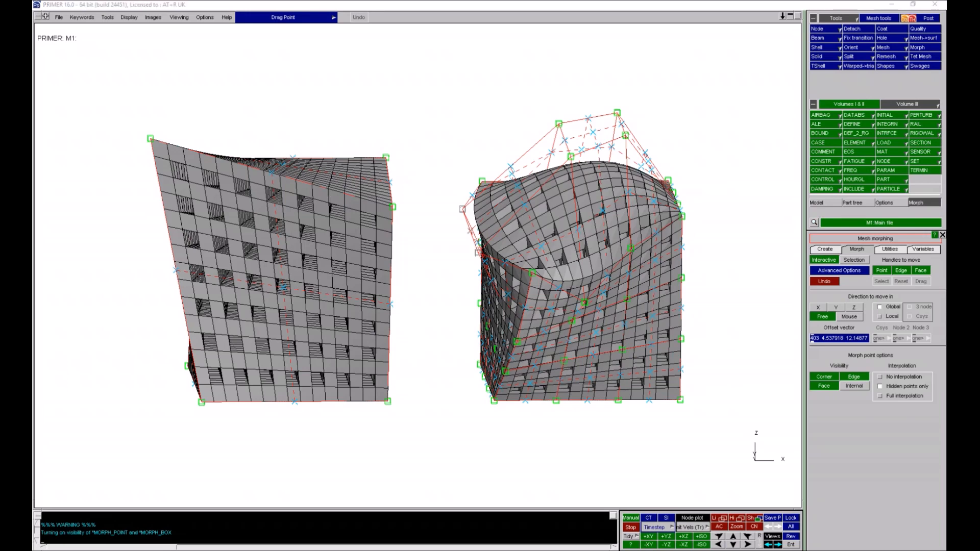
# - Open the interactive mesh morphing functions for the B-pillar's morph boxes in the body side model
pyautogui.click(716, 523)
pyautogui.keyDown('shift'); pyautogui.moveTo(658, 316); pyautogui.dragTo(559, 382); pyautogui.keyUp('shift')
pyautogui.keyDown('shift'); pyautogui.moveTo(559, 382); pyautogui.dragTo(624, 347, button='right'); pyautogui.keyUp('shift')
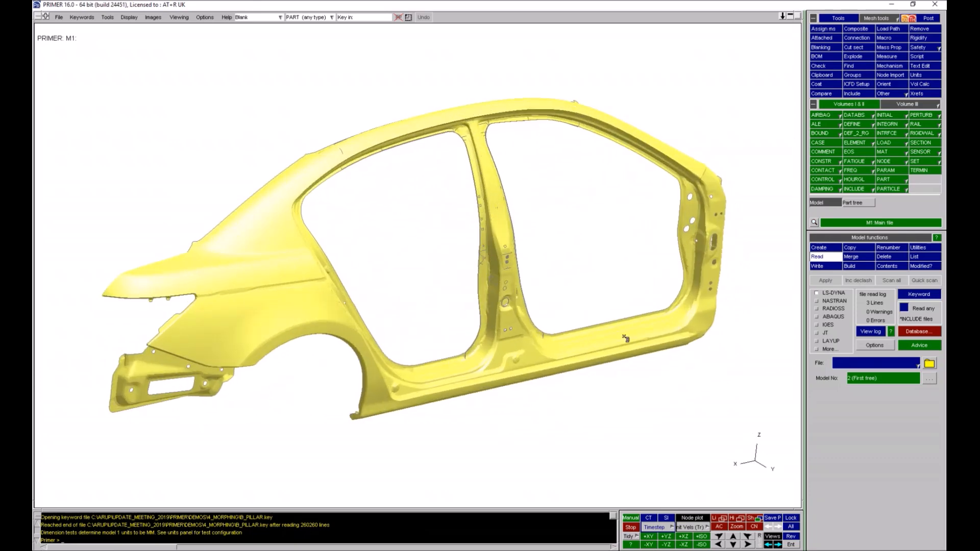
pyautogui.keyDown('shift'); pyautogui.moveTo(626, 339); pyautogui.dragTo(590, 342, button='middle'); pyautogui.keyUp('shift')
pyautogui.keyDown('shift'); pyautogui.moveTo(481, 393); pyautogui.dragTo(505, 358, button='right'); pyautogui.keyUp('shift')
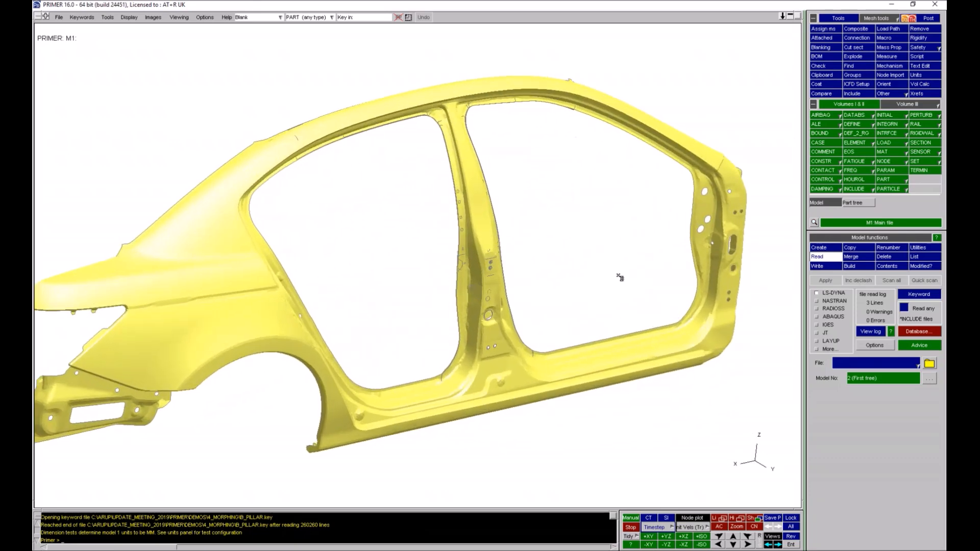
pyautogui.moveTo(399, 279)
pyautogui.keyDown('shift'); pyautogui.mouseDown()
pyautogui.moveTo(725, 241)
pyautogui.moveTo(372, 280)
pyautogui.moveTo(389, 280)
pyautogui.mouseUp(); pyautogui.keyUp('shift')
pyautogui.click(877, 18)
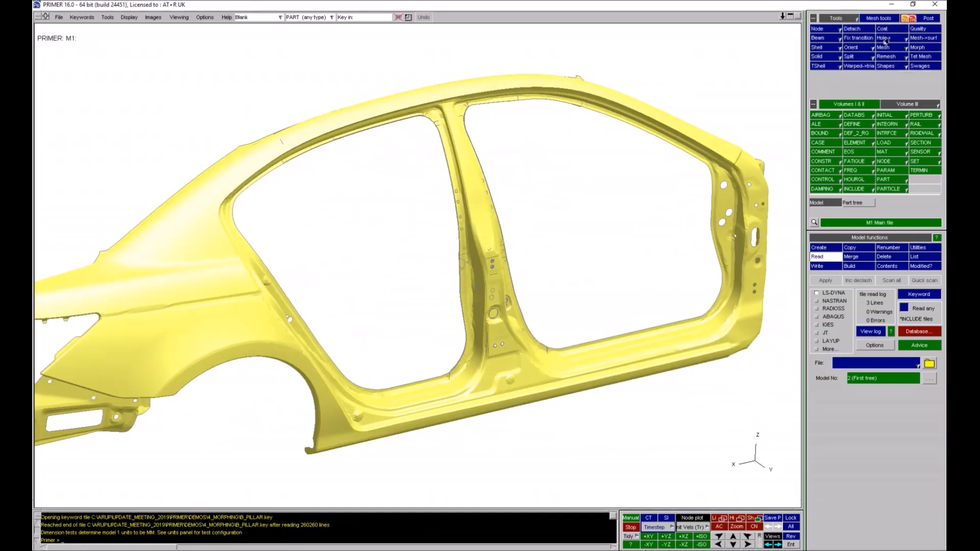
pyautogui.click(917, 47)
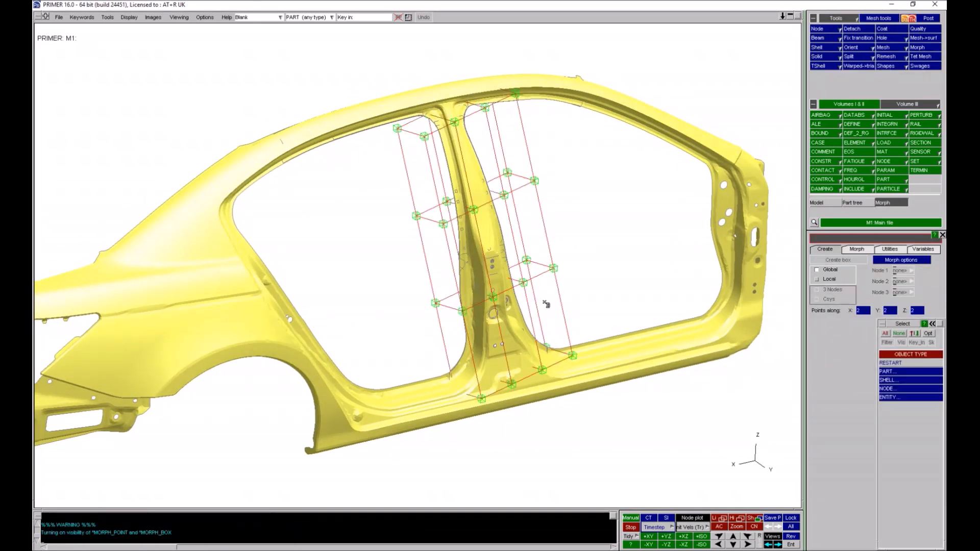
pyautogui.click(862, 252)
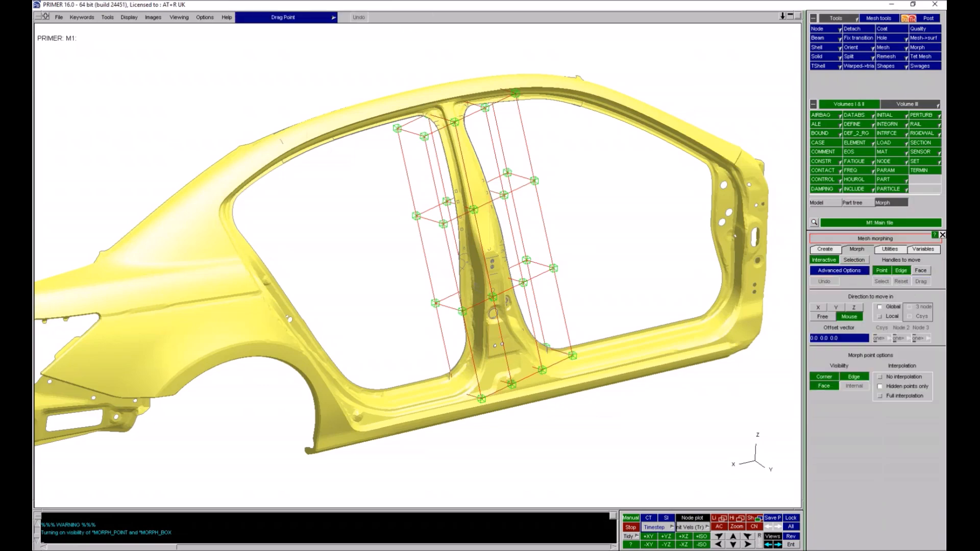
# - Allow free movement with face handles enabled and pull the mid-height face of the B-pillar's morph boxes away from the pillar
pyautogui.click(822, 317)
pyautogui.scroll(3, 347, 305)
pyautogui.moveTo(347, 305)
pyautogui.keyDown('shift'); pyautogui.mouseDown()
pyautogui.moveTo(385, 307)
pyautogui.moveTo(335, 306)
pyautogui.mouseUp(); pyautogui.keyUp('shift')
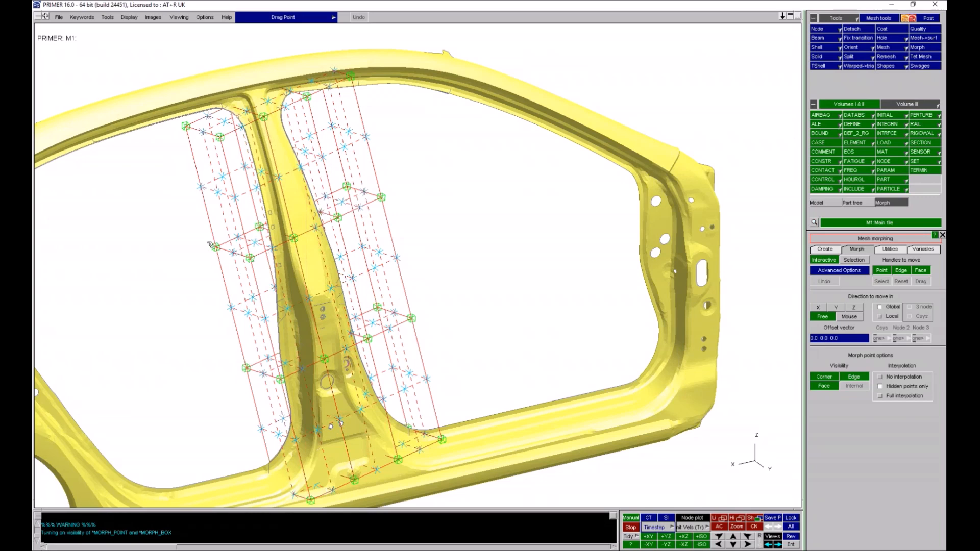
pyautogui.keyDown('shift'); pyautogui.moveTo(276, 301); pyautogui.dragTo(372, 280); pyautogui.keyUp('shift')
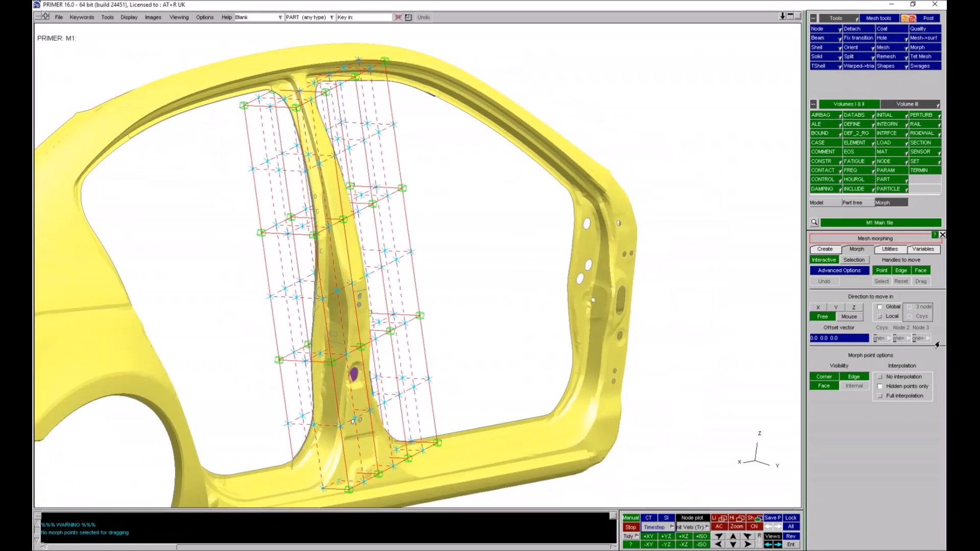
pyautogui.click(823, 317)
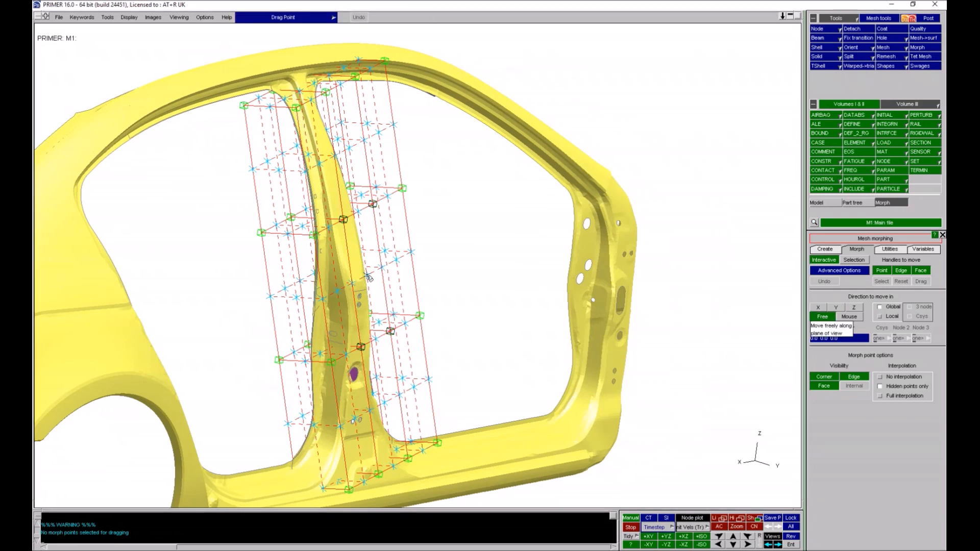
pyautogui.moveTo(367, 276); pyautogui.dragTo(400, 283)
pyautogui.keyDown('shift'); pyautogui.moveTo(338, 292); pyautogui.dragTo(379, 301); pyautogui.keyUp('shift')
# - Reshape the B-pillar at mid-height by pulling its side face inward and shifting another of its morph box edges
pyautogui.moveTo(331, 280); pyautogui.dragTo(191, 319)
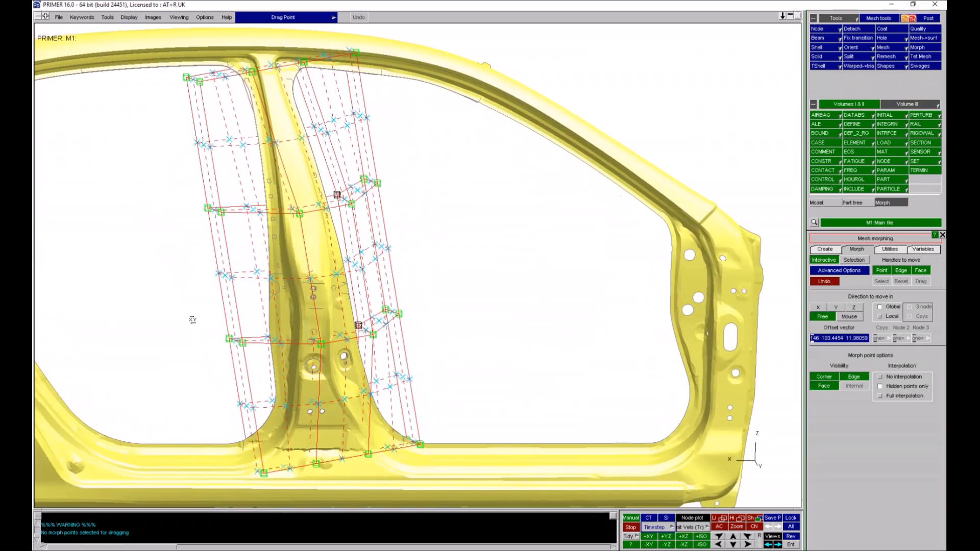
pyautogui.moveTo(225, 275); pyautogui.dragTo(275, 267)
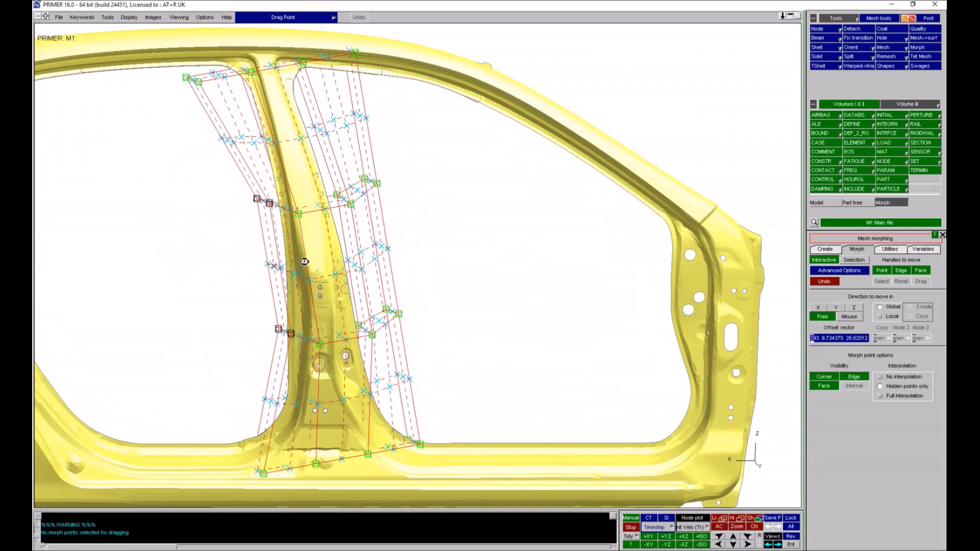
pyautogui.moveTo(382, 247); pyautogui.dragTo(589, 388)
pyautogui.keyDown('shift'); pyautogui.moveTo(443, 355); pyautogui.dragTo(430, 325); pyautogui.keyUp('shift')
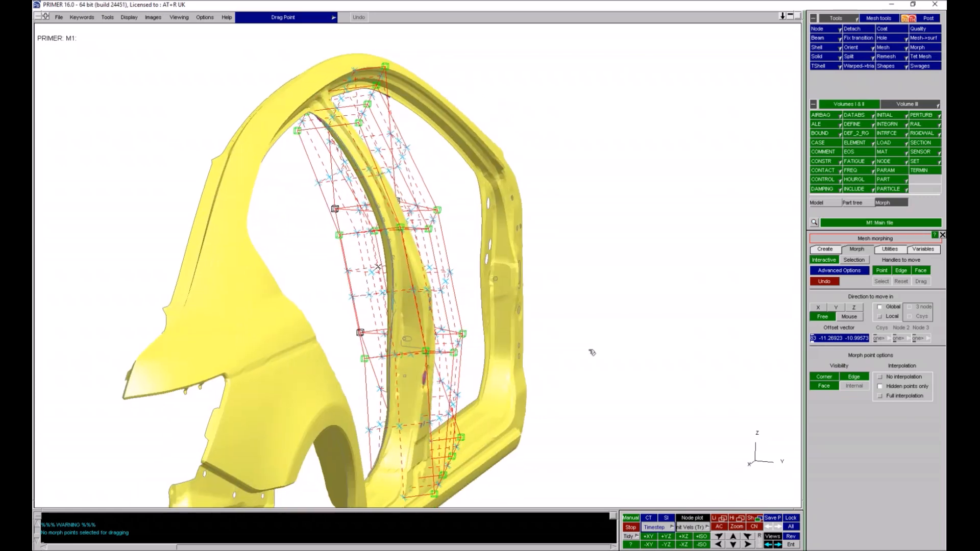
pyautogui.scroll(2, 590, 351)
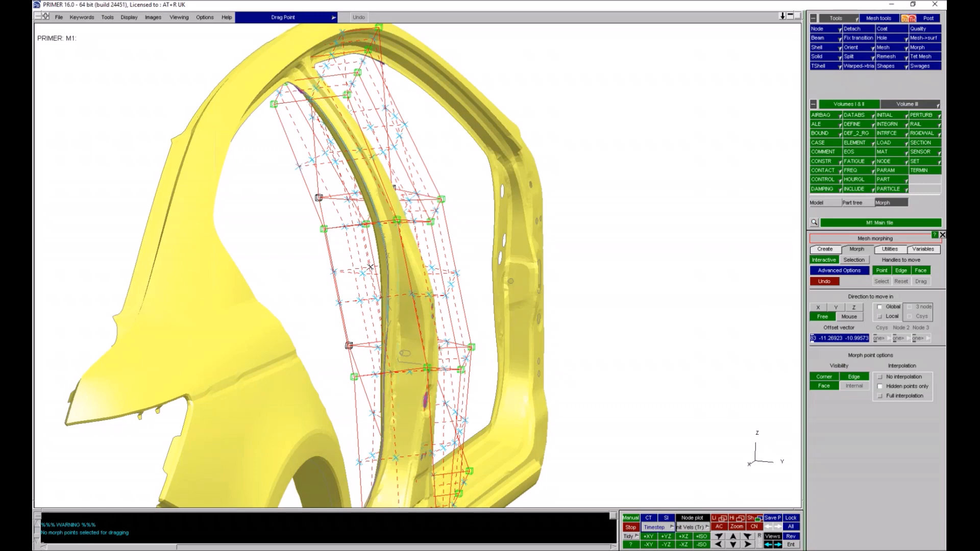
pyautogui.moveTo(258, 549)
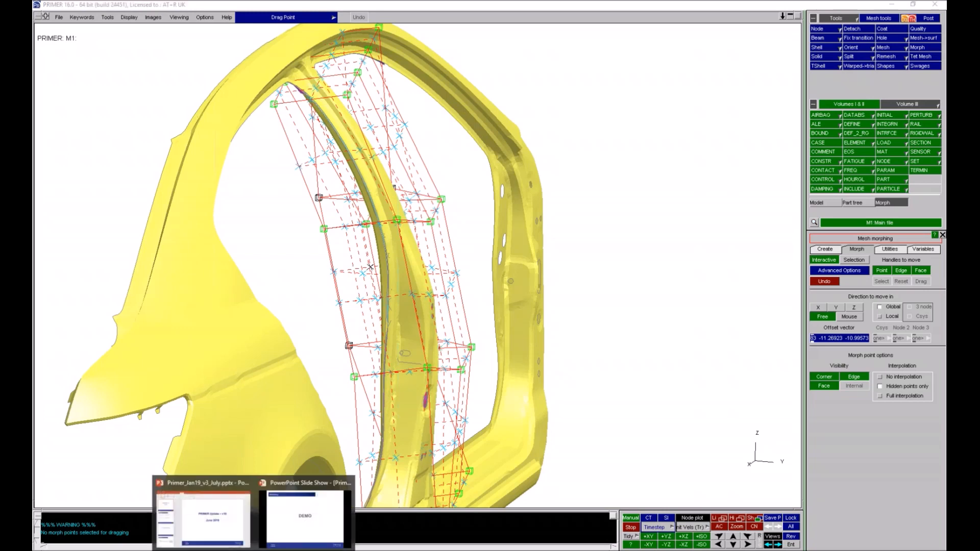
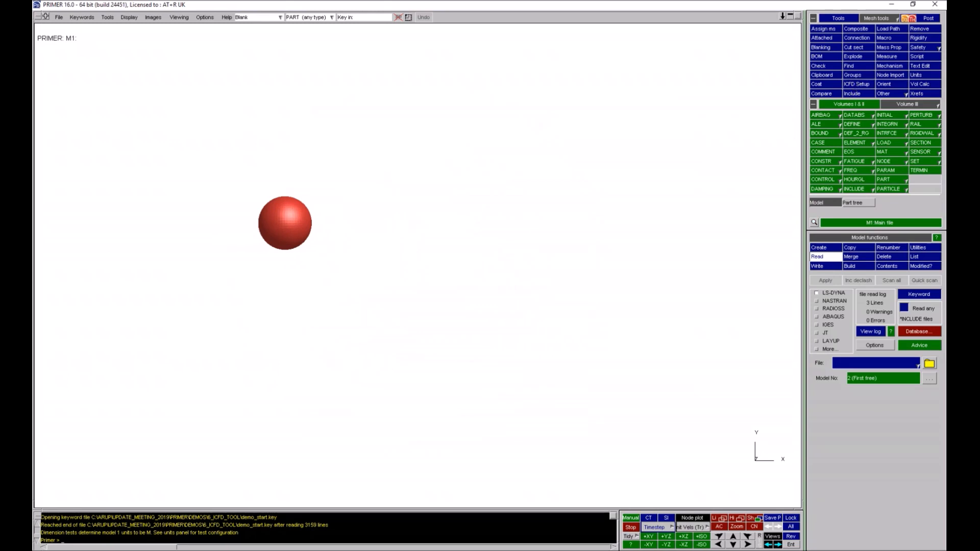
# - Turn on far field boundary generation in the ICFD model setup and choose the sphere as the central part
pyautogui.moveTo(499, 128); pyautogui.dragTo(553, 128)
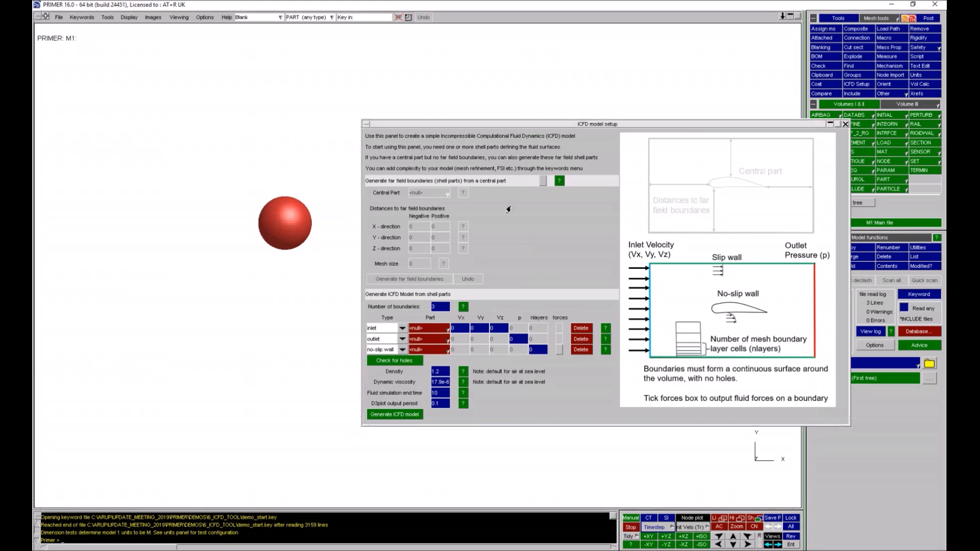
pyautogui.click(541, 181)
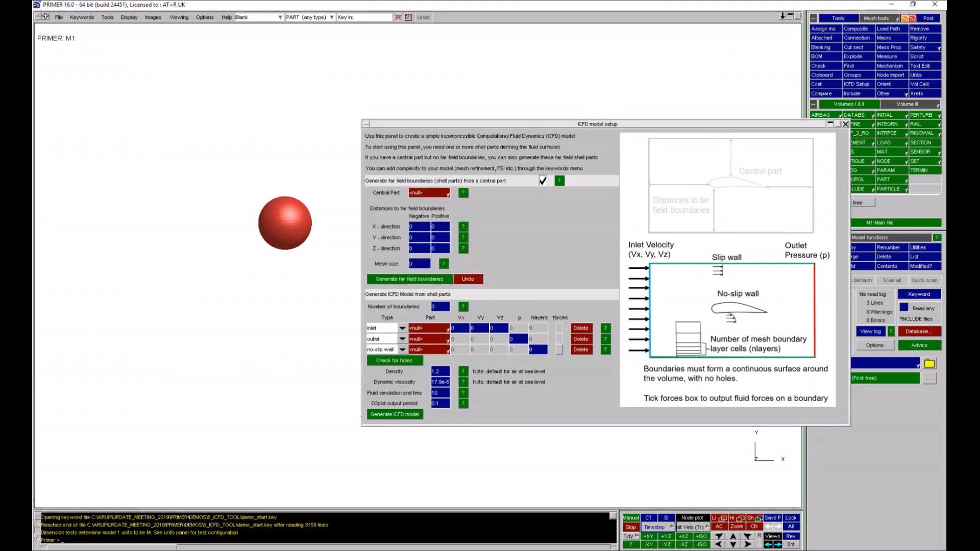
pyautogui.click(418, 194)
pyautogui.click(431, 207)
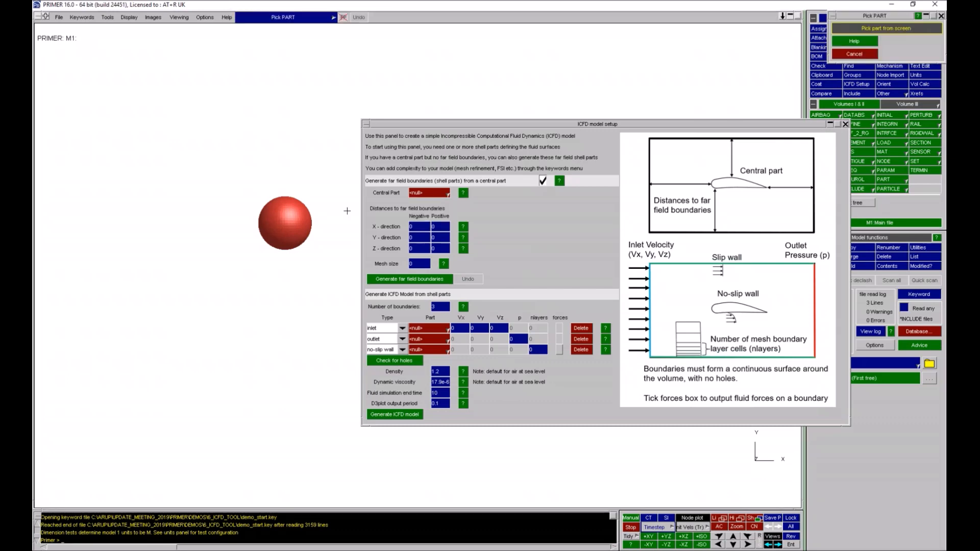
pyautogui.click(293, 219)
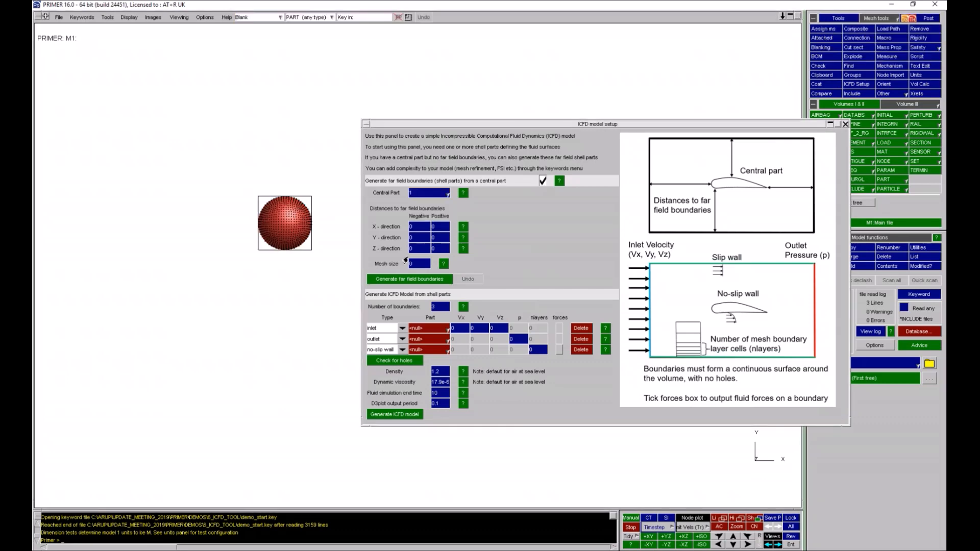
# - Generate far field boundaries at distances of 1 in both X directions and 0.5 in Y and Z, with mesh size 0.1
pyautogui.click(420, 228)
pyautogui.write('1')
pyautogui.press('Tab')
pyautogui.write('1')
pyautogui.click(414, 238)
pyautogui.write('0.5')
pyautogui.press('Tab')
pyautogui.click(420, 250)
pyautogui.press('Tab')
pyautogui.write('0.5')
pyautogui.press('Tab')
pyautogui.click(412, 280)
# - Examine the generated boundary box as a line mesh, temporarily hiding its front wall to check the inside
pyautogui.moveTo(565, 125); pyautogui.dragTo(865, 144)
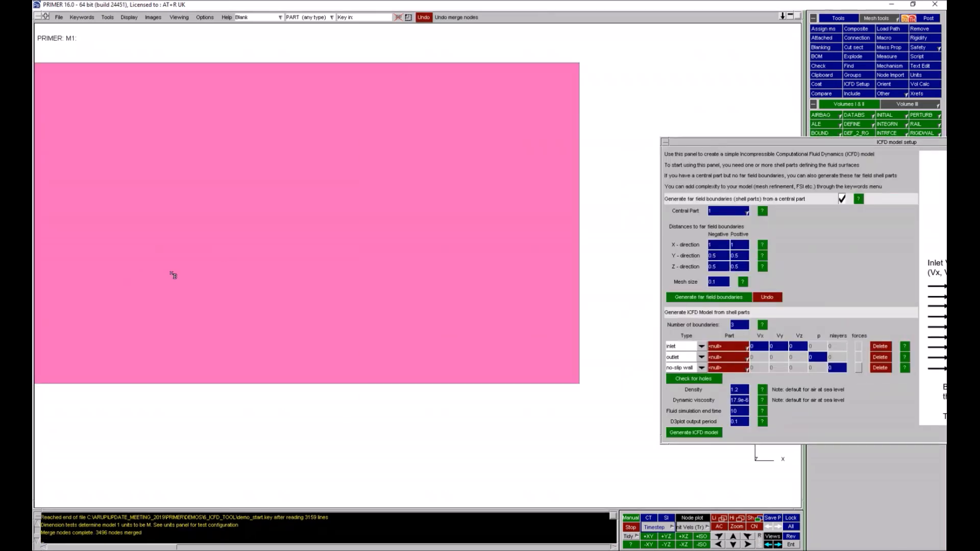
pyautogui.moveTo(269, 276); pyautogui.dragTo(317, 260)
pyautogui.press('l')
pyautogui.keyDown('shift'); pyautogui.moveTo(503, 159); pyautogui.dragTo(365, 327, button='right'); pyautogui.keyUp('shift')
pyautogui.keyDown('shift'); pyautogui.moveTo(339, 235); pyautogui.dragTo(379, 244, button='middle'); pyautogui.keyUp('shift')
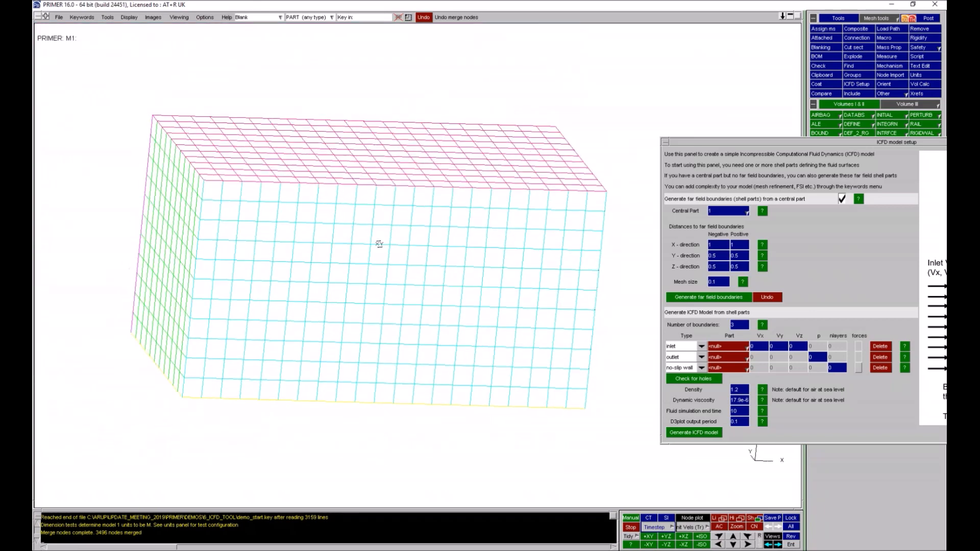
pyautogui.keyDown('shift'); pyautogui.moveTo(379, 244); pyautogui.dragTo(494, 330); pyautogui.keyUp('shift')
pyautogui.click(448, 287)
pyautogui.keyDown('shift'); pyautogui.moveTo(445, 288); pyautogui.dragTo(400, 263); pyautogui.keyUp('shift')
pyautogui.press('u')
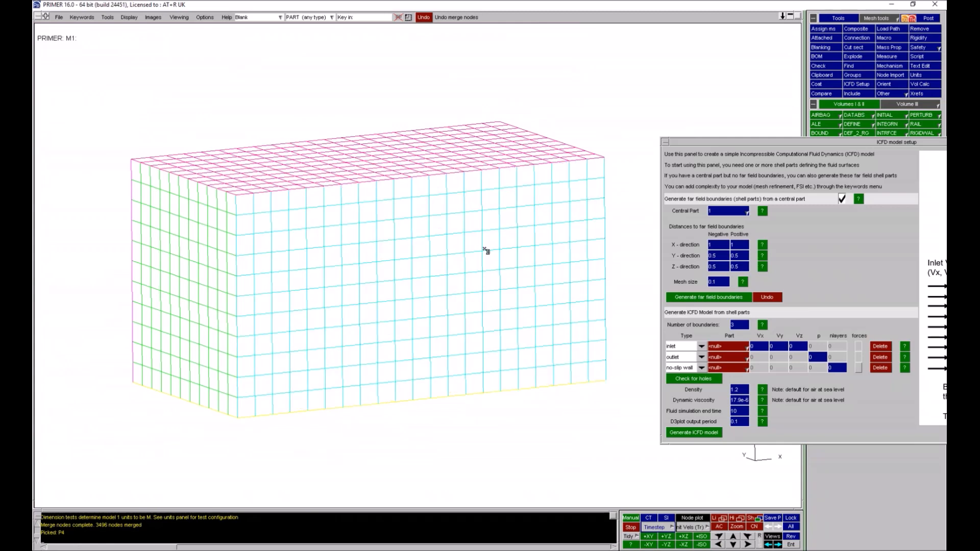
# - Assign the green end face at the negative X end as the inlet and set its Vx velocity to 10
pyautogui.moveTo(716, 144); pyautogui.dragTo(513, 59)
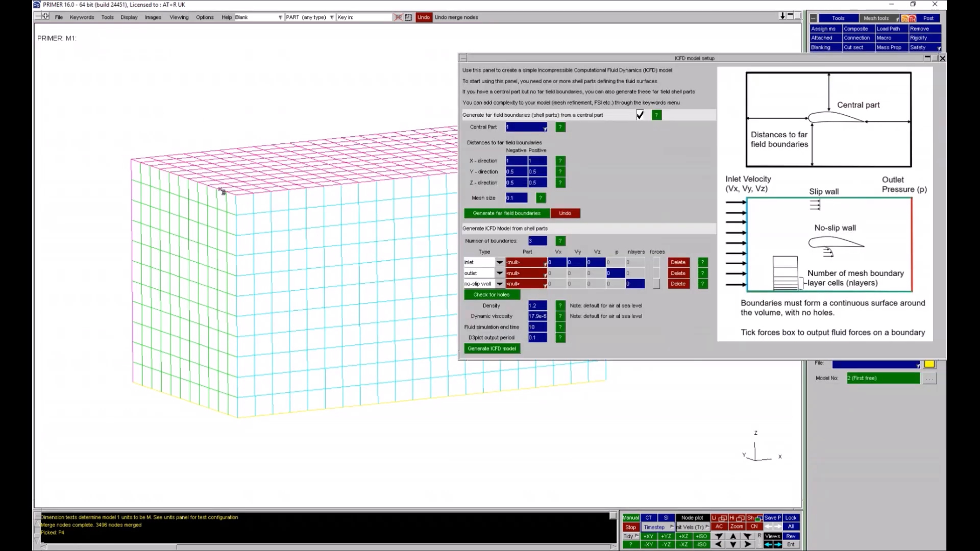
pyautogui.keyDown('shift'); pyautogui.moveTo(357, 158); pyautogui.dragTo(367, 288, button='right'); pyautogui.keyUp('shift')
pyautogui.keyDown('shift'); pyautogui.moveTo(381, 177); pyautogui.dragTo(302, 375, button='right'); pyautogui.keyUp('shift')
pyautogui.keyDown('shift'); pyautogui.moveTo(368, 317); pyautogui.dragTo(233, 323, button='middle'); pyautogui.keyUp('shift')
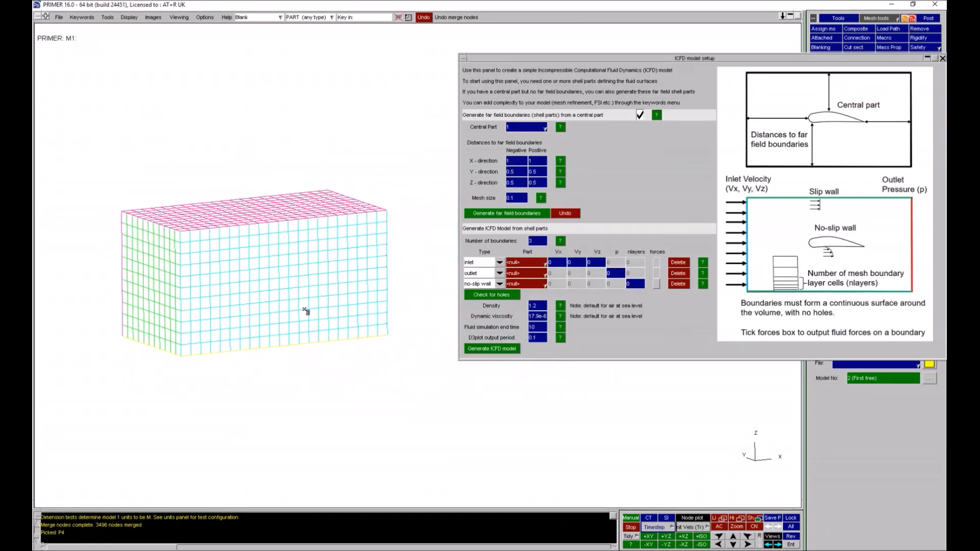
pyautogui.keyDown('shift'); pyautogui.moveTo(353, 300); pyautogui.dragTo(238, 280); pyautogui.keyUp('shift')
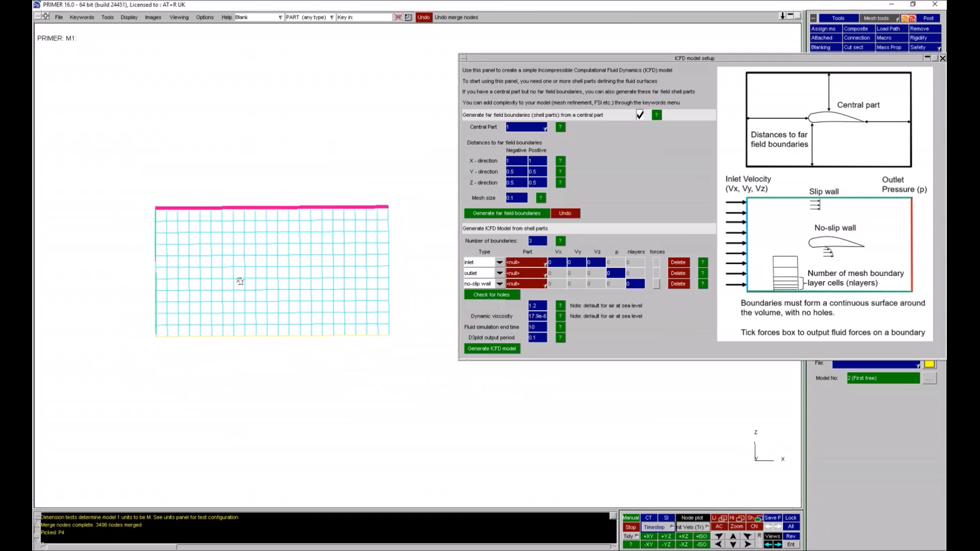
pyautogui.click(516, 263)
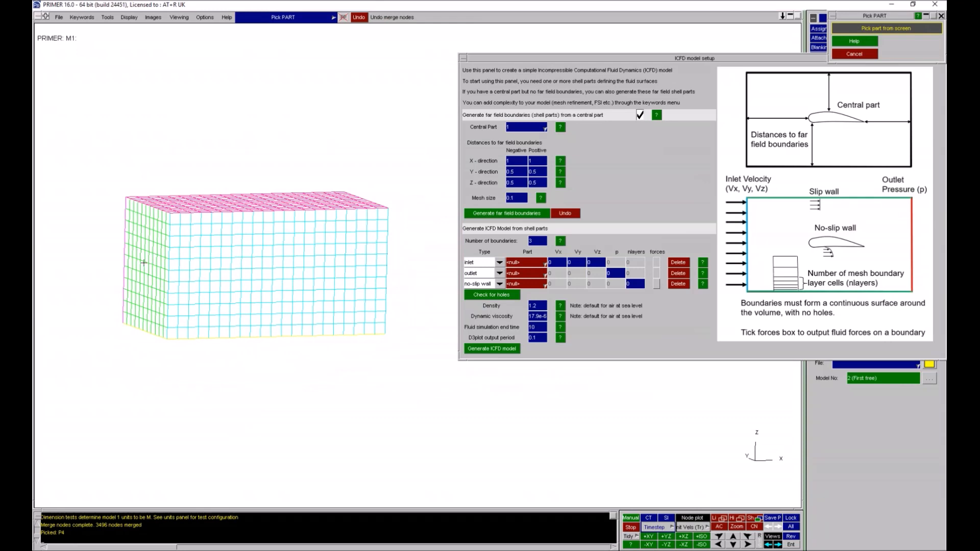
pyautogui.click(144, 262)
pyautogui.keyDown('shift'); pyautogui.moveTo(267, 324); pyautogui.dragTo(172, 306); pyautogui.keyUp('shift')
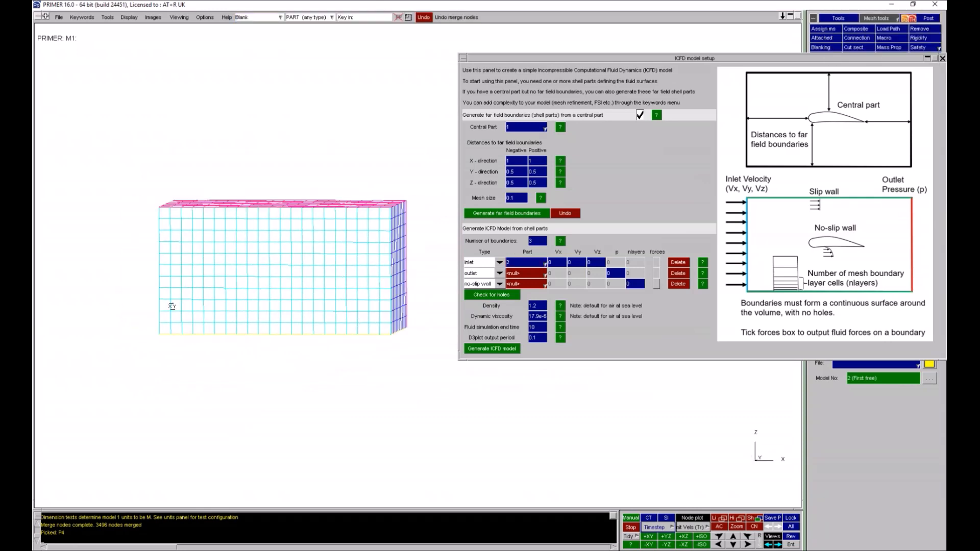
pyautogui.click(550, 263)
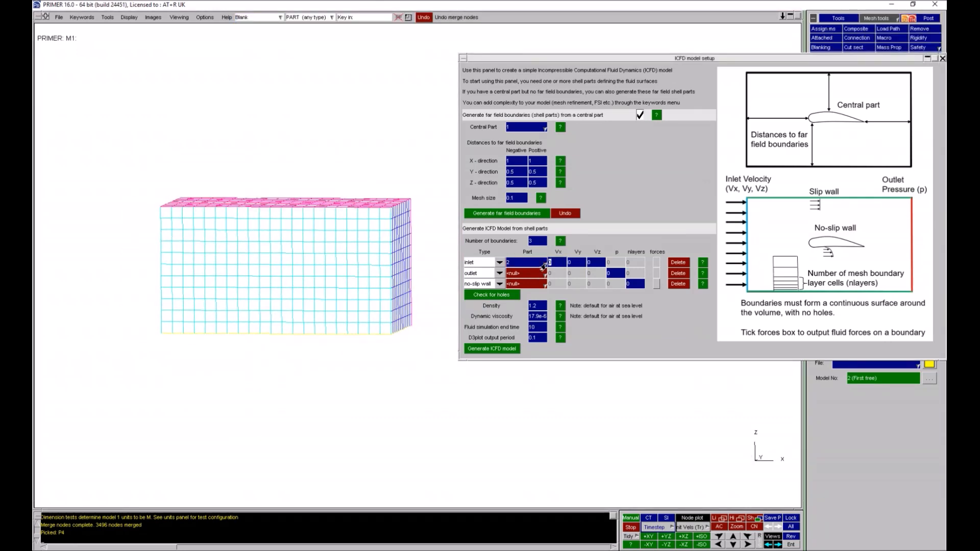
pyautogui.write('10')
pyautogui.press('Return')
# - Assign the end face at the positive X end of the box as the outlet
pyautogui.click(528, 274)
pyautogui.click(537, 286)
pyautogui.click(409, 259)
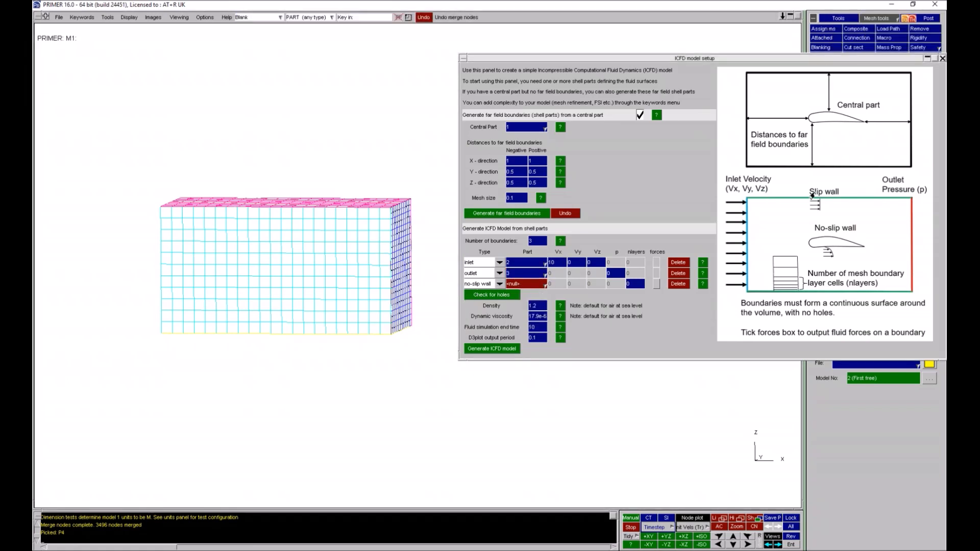
# - Change the third boundary's type to slip wall and assign the box's four side walls, parts 4 to 7
pyautogui.click(498, 284)
pyautogui.click(487, 304)
pyautogui.keyDown('ctrl'); pyautogui.moveTo(298, 287); pyautogui.dragTo(309, 309); pyautogui.keyUp('ctrl')
pyautogui.moveTo(185, 205); pyautogui.dragTo(240, 359)
pyautogui.click(918, 68)
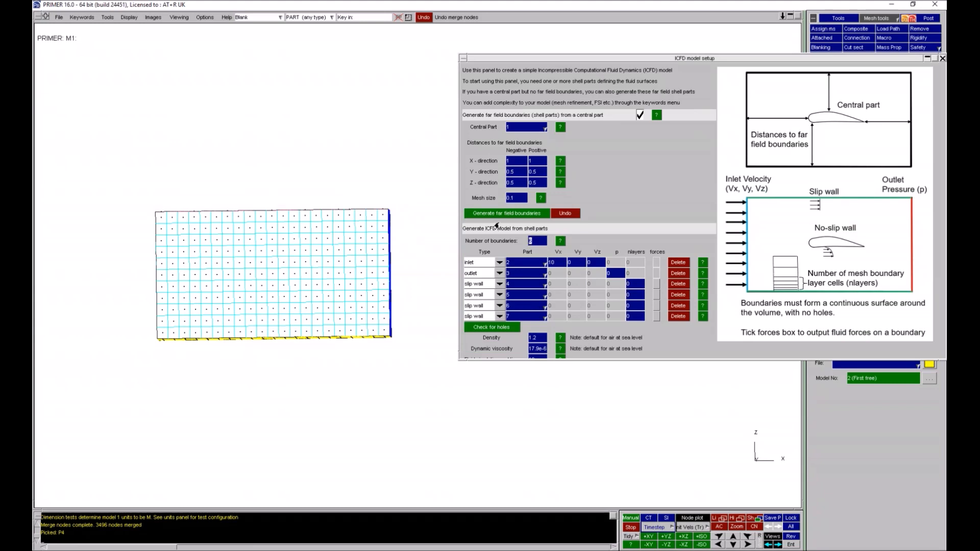
# - Set the number of boundaries to 7 and hide the box's front wall to expose the sphere
pyautogui.press('Return')
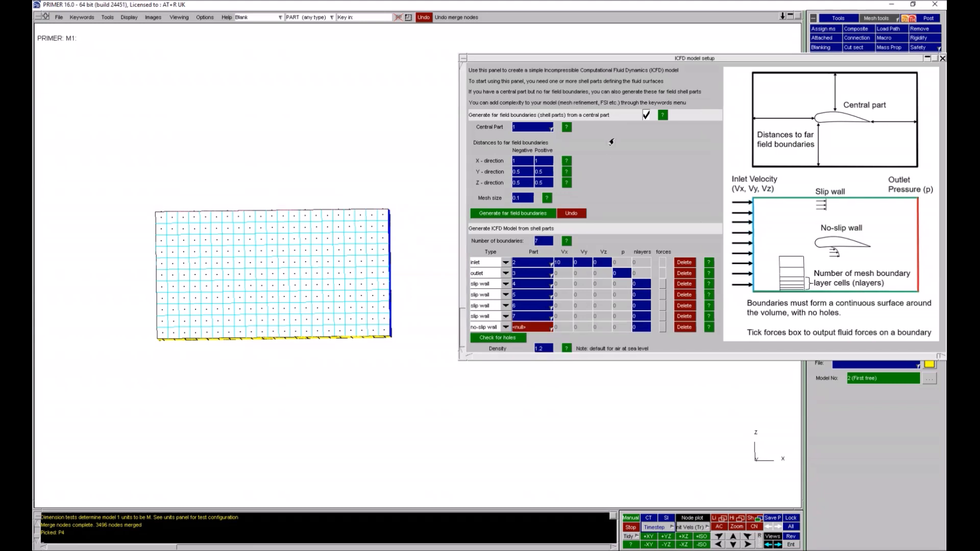
pyautogui.scroll(-3, 611, 227)
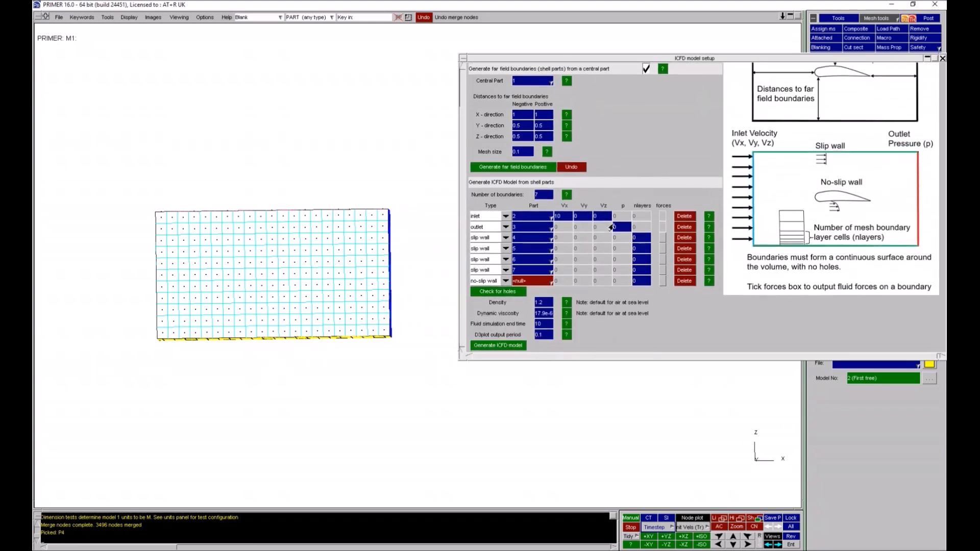
pyautogui.keyDown('shift'); pyautogui.moveTo(235, 273); pyautogui.dragTo(267, 282); pyautogui.keyUp('shift')
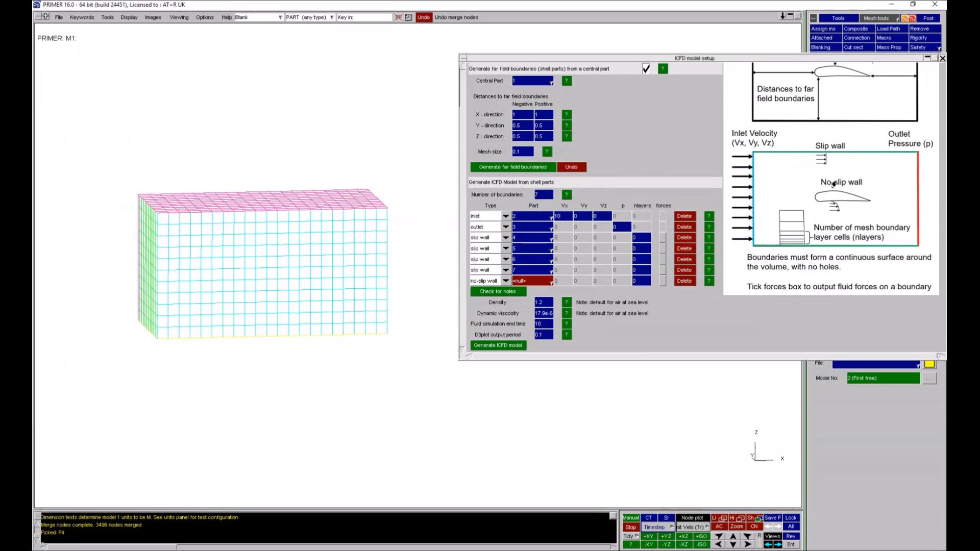
pyautogui.click(292, 271)
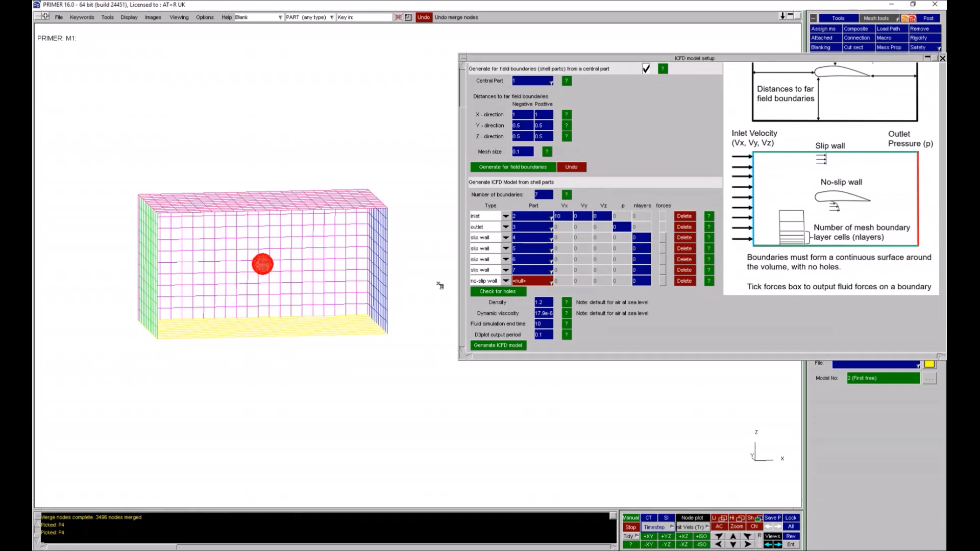
# - Assign the sphere as the no-slip wall part and generate the ICFD model
pyautogui.click(524, 281)
pyautogui.click(533, 293)
pyautogui.click(270, 265)
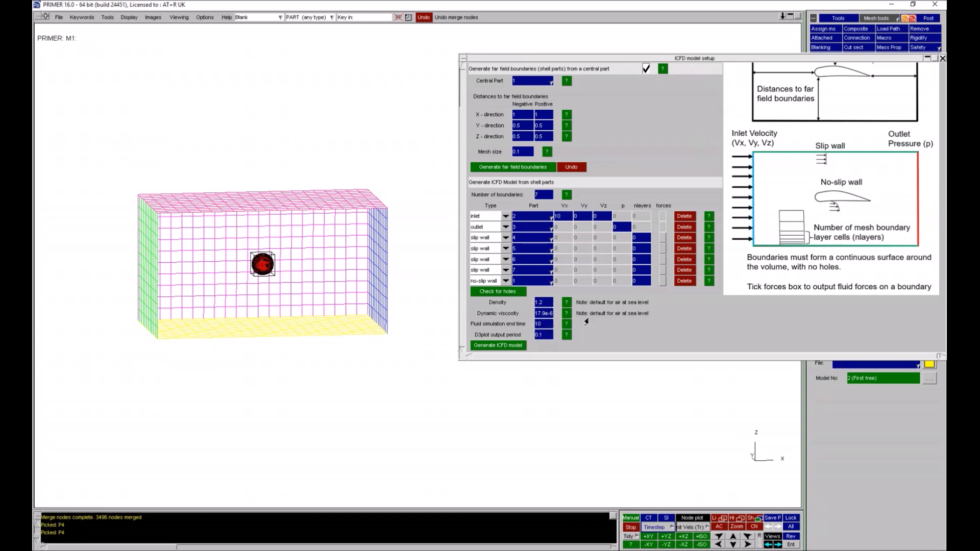
pyautogui.click(499, 345)
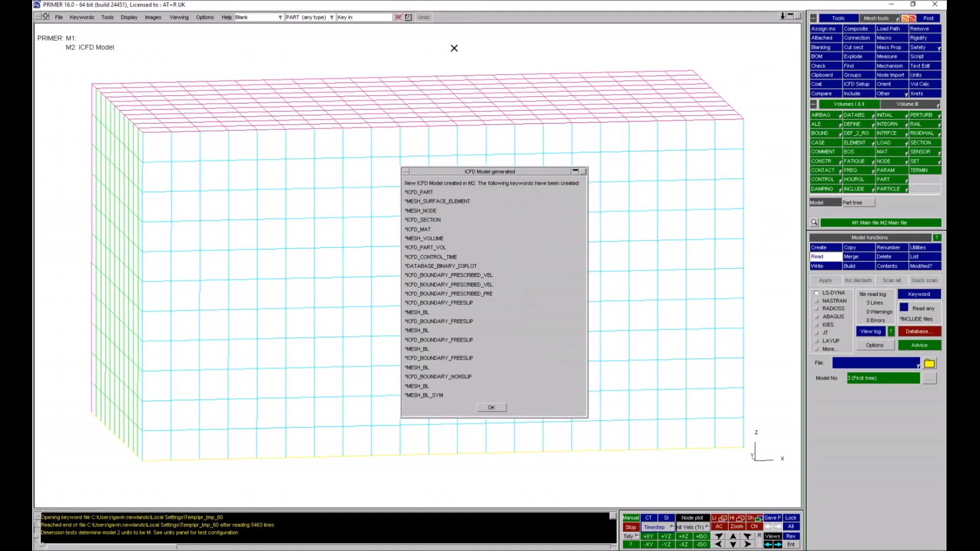
# - Dismiss the summary of created keywords and switch off the display of model M1, keeping the ICFD model M2 shown
pyautogui.click(491, 408)
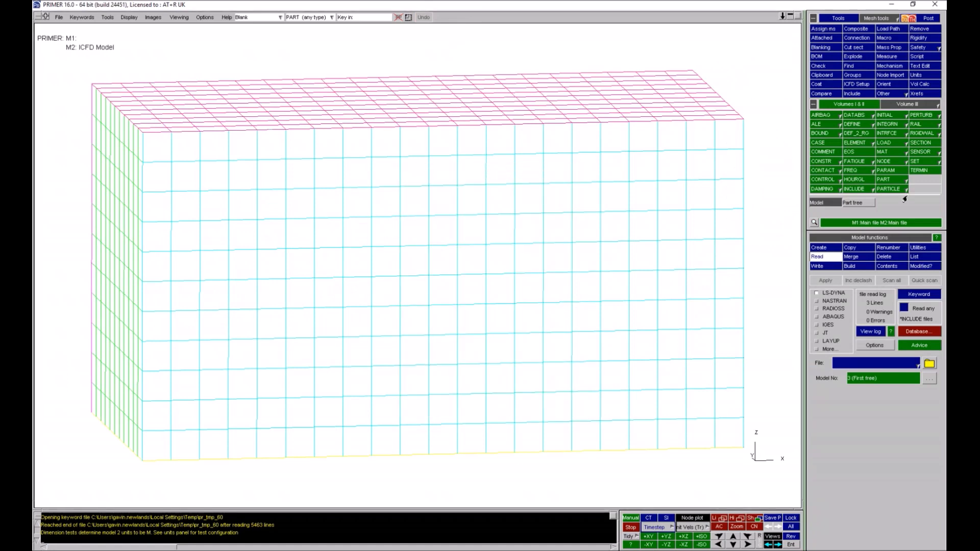
pyautogui.click(914, 258)
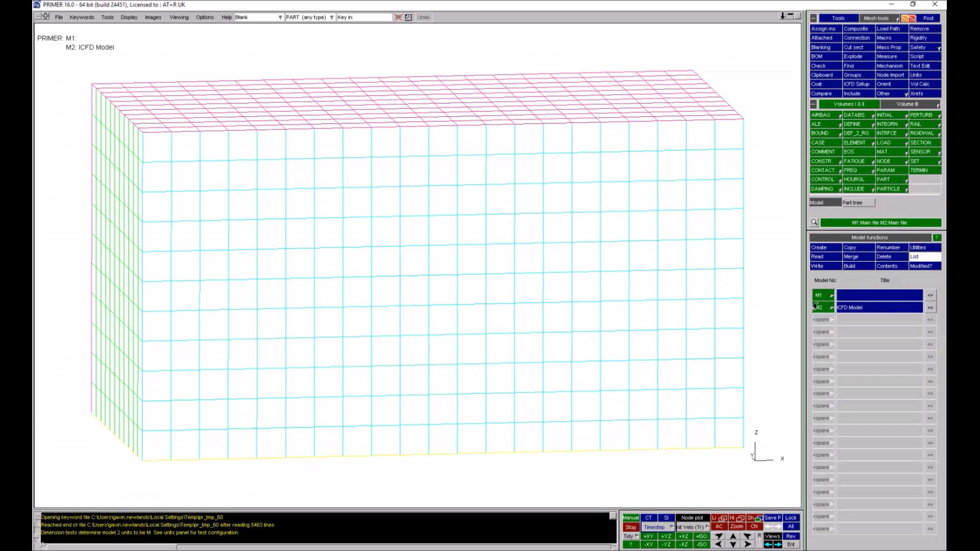
pyautogui.keyDown('shift'); pyautogui.moveTo(545, 284); pyautogui.dragTo(625, 309); pyautogui.keyUp('shift')
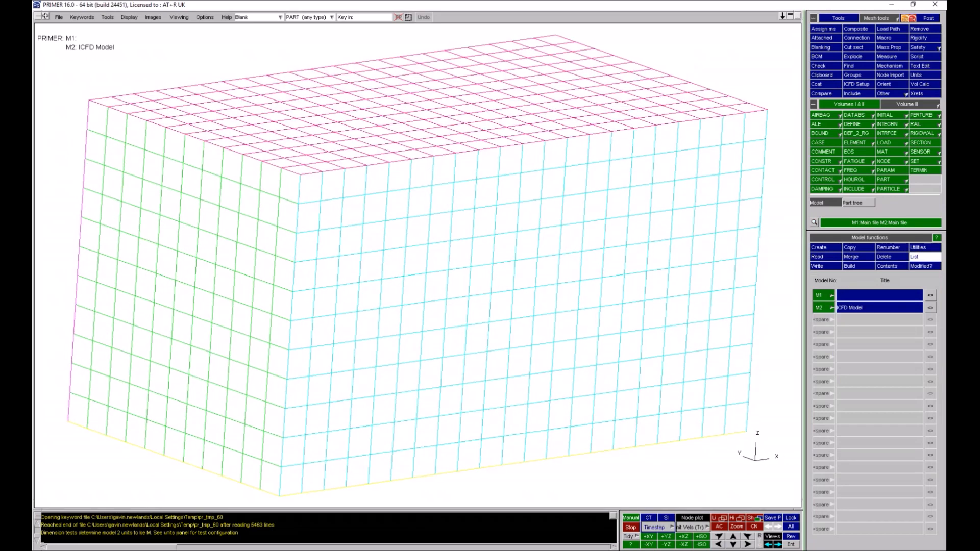
pyautogui.click(823, 295)
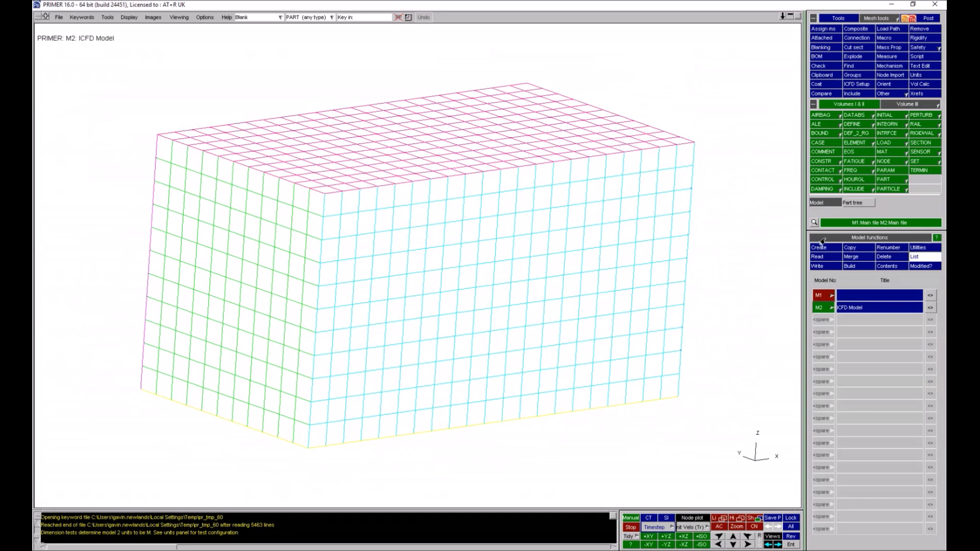
# - List the keyword contents of model M2 in the part tree and expand its ICFD_BOUNDARY, ICFD_CONTROL, ICFD_MAT and MESH categories
pyautogui.click(854, 203)
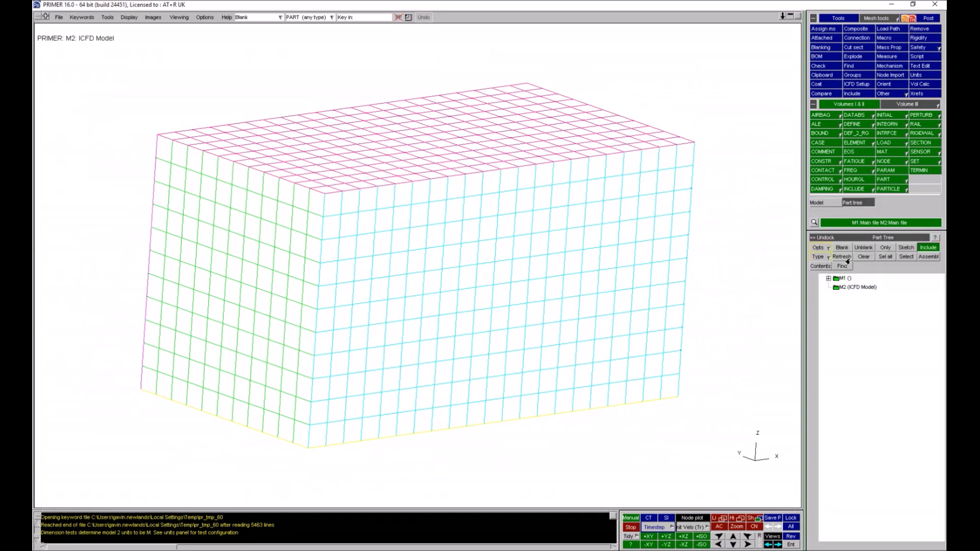
pyautogui.click(820, 265)
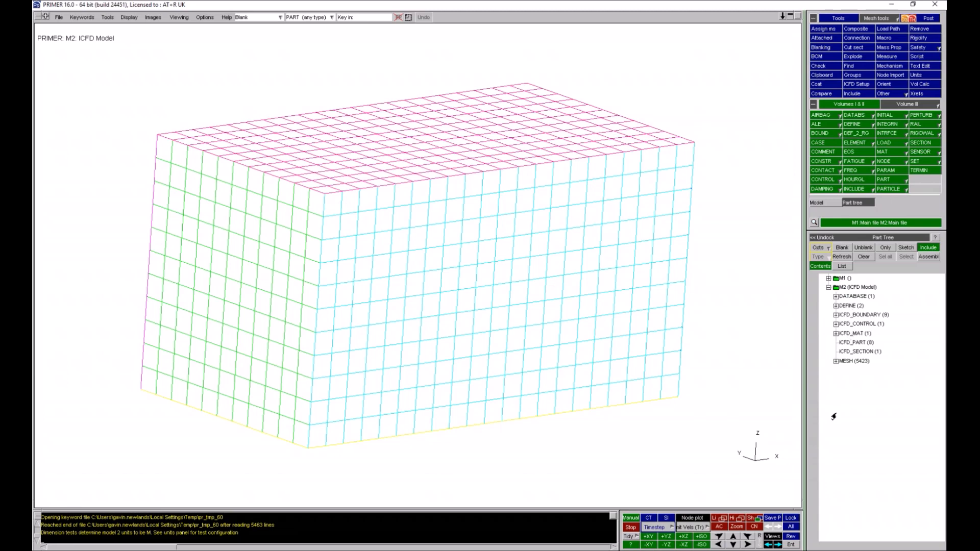
pyautogui.click(834, 316)
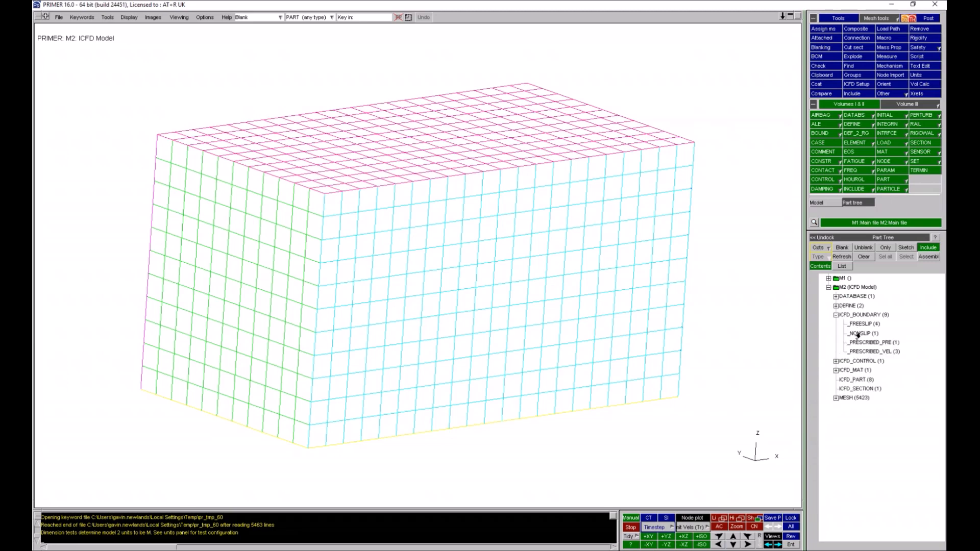
pyautogui.click(836, 361)
pyautogui.click(836, 379)
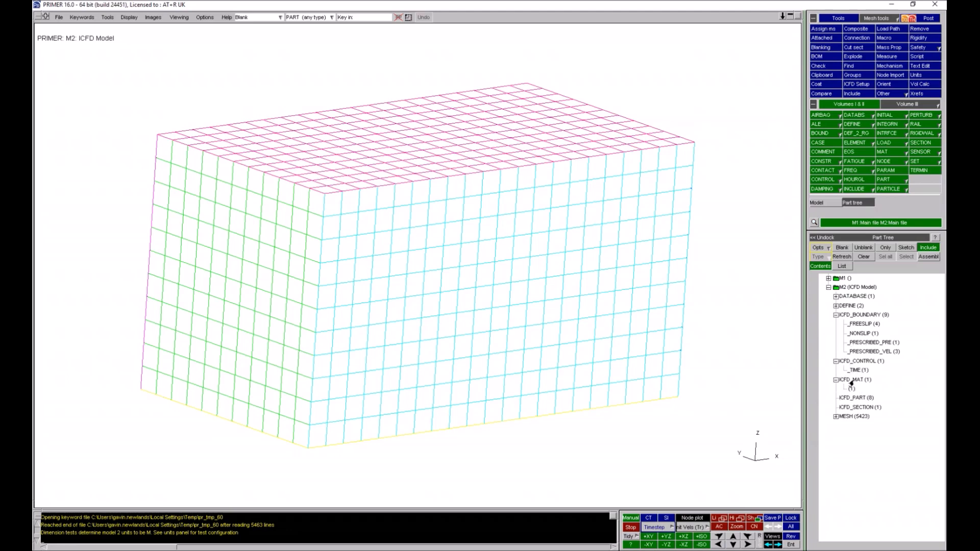
pyautogui.click(835, 416)
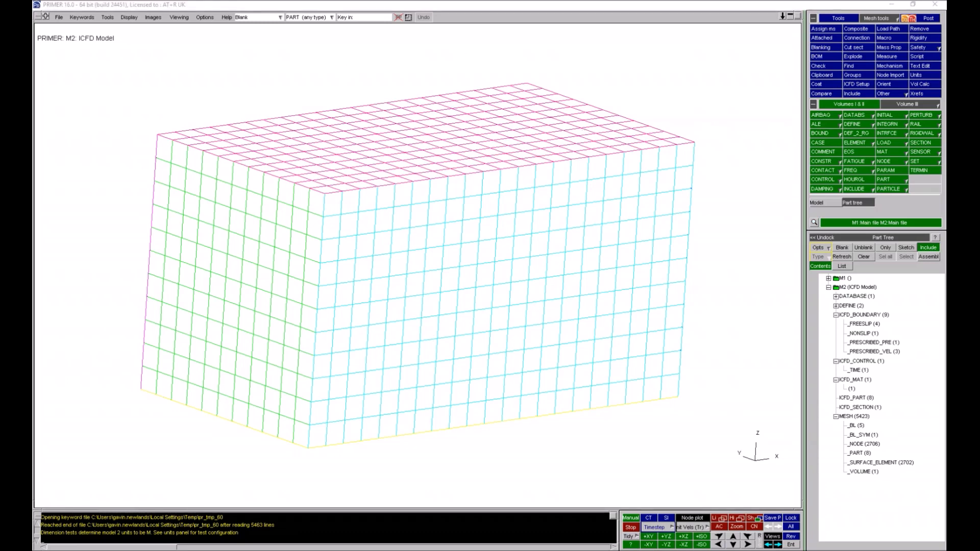
# - Switch to D3PLOT and play the animation of the ICFD fluid velocity contours around the sphere
pyautogui.hotkey('alt', 'Tab')
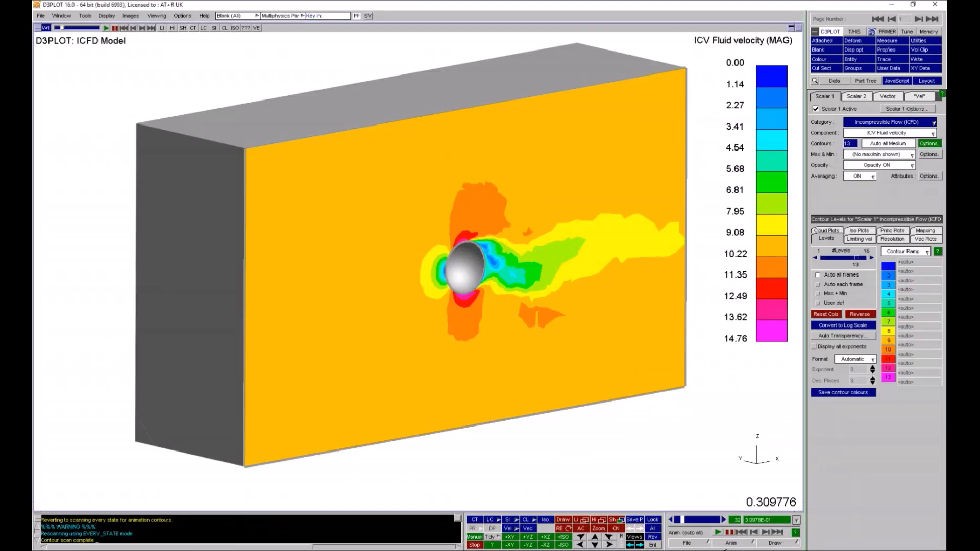
pyautogui.click(717, 532)
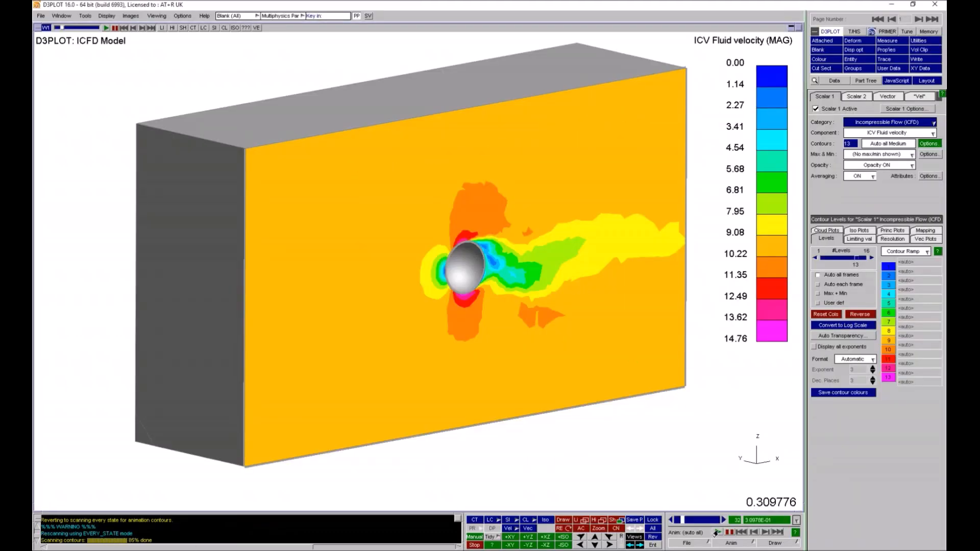